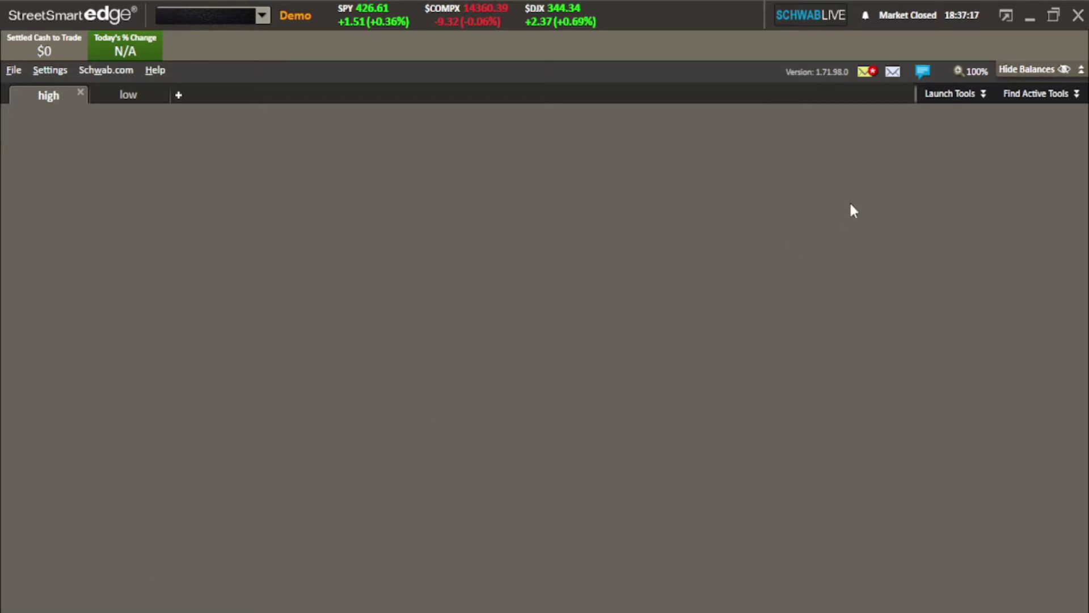
Step: Open the All In One Trade Tool in the high workspace and maximize its window
{"action": "left_click", "coordinate": [973, 94]}
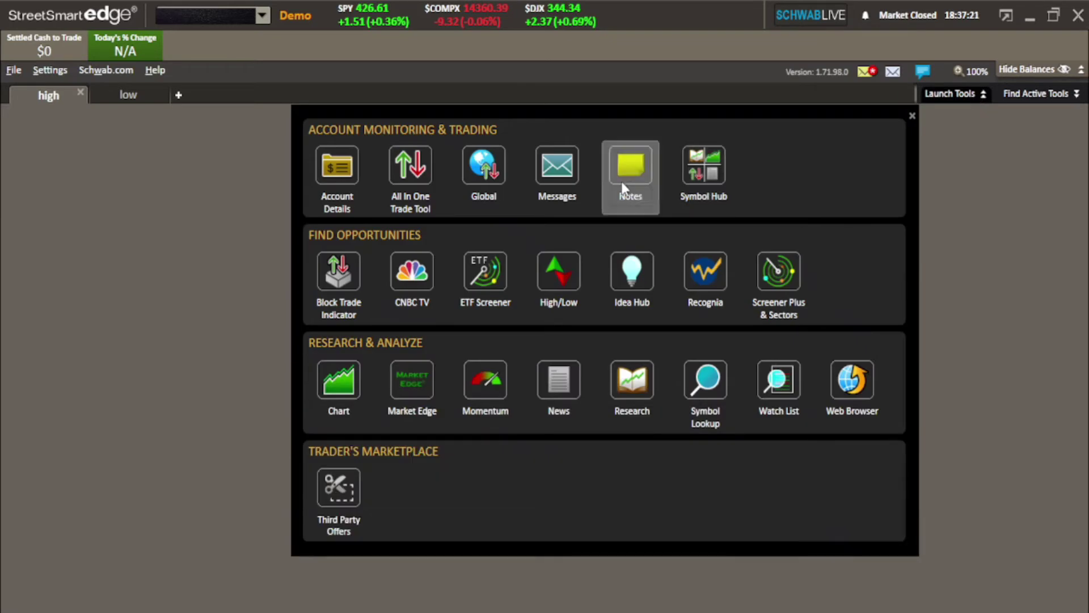
{"action": "left_click", "coordinate": [425, 183]}
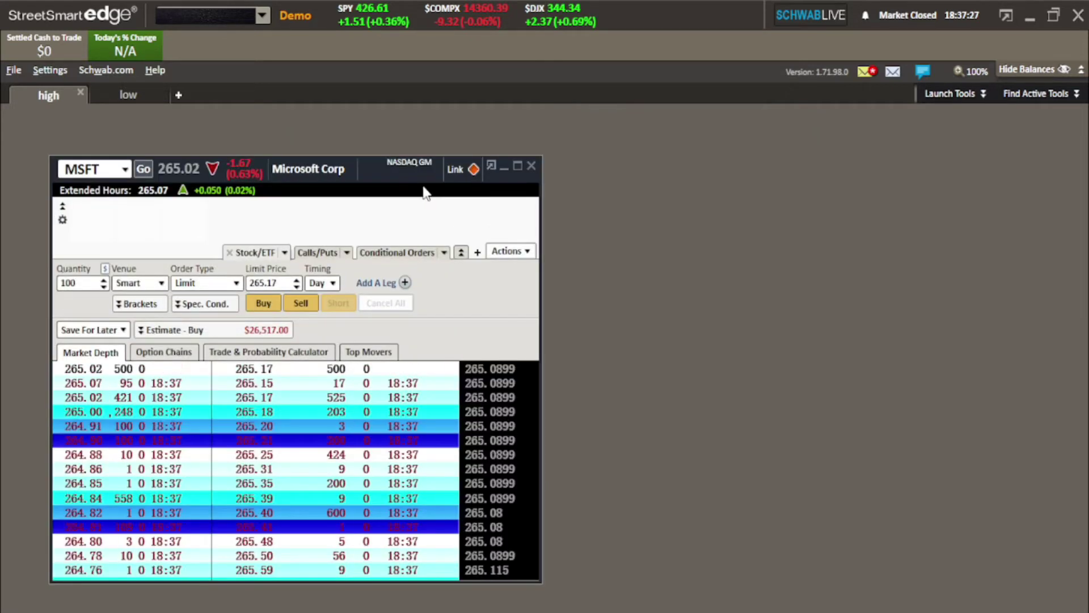
{"action": "left_click_drag", "start_coordinate": [366, 165], "coordinate": [610, 140]}
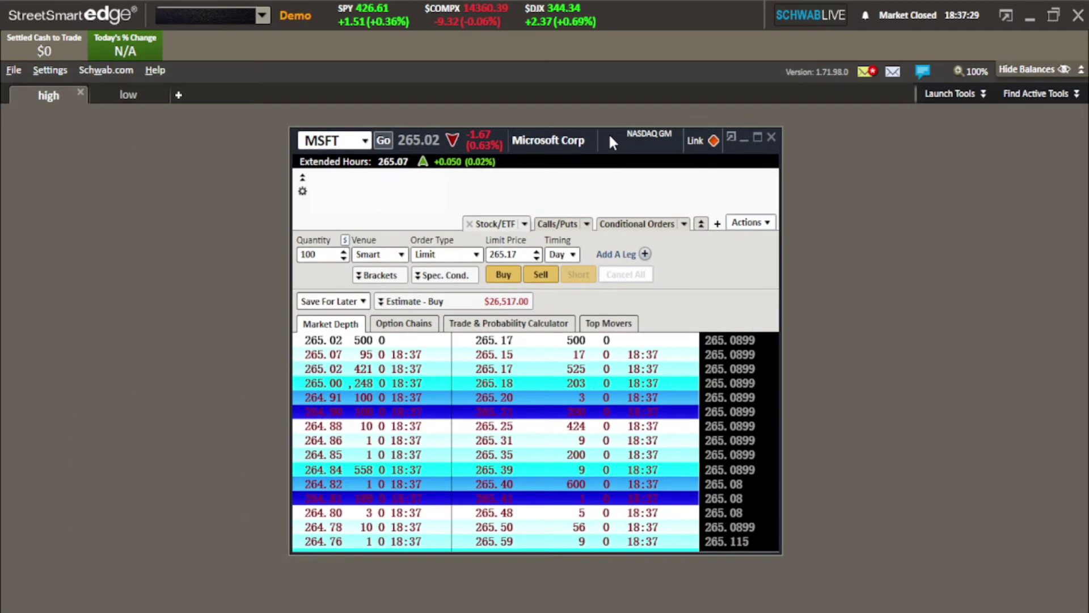
{"action": "left_click", "coordinate": [756, 141]}
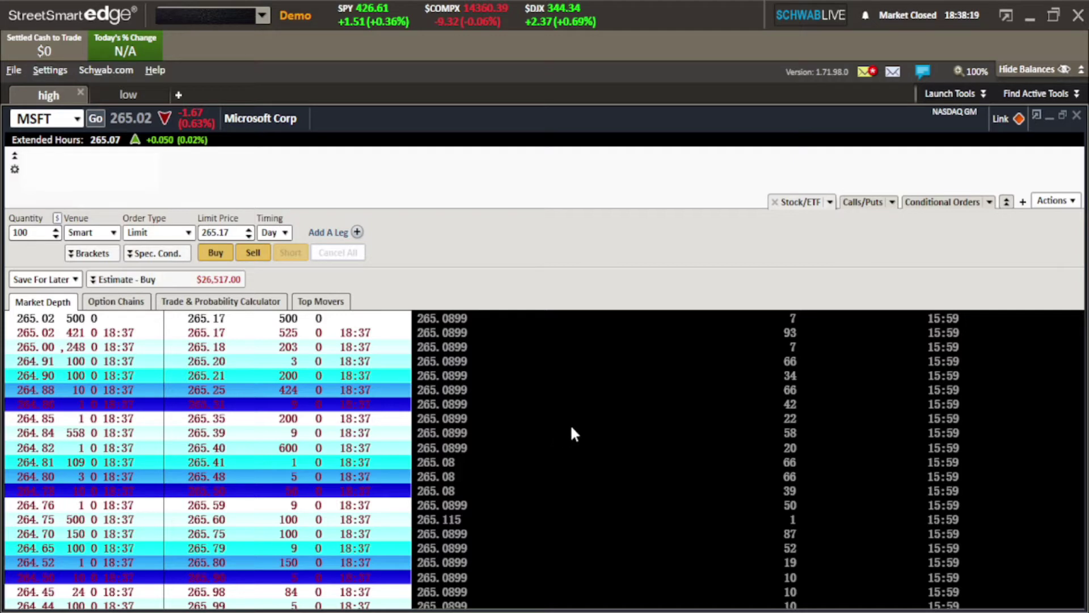
{"action": "right_click", "coordinate": [625, 433]}
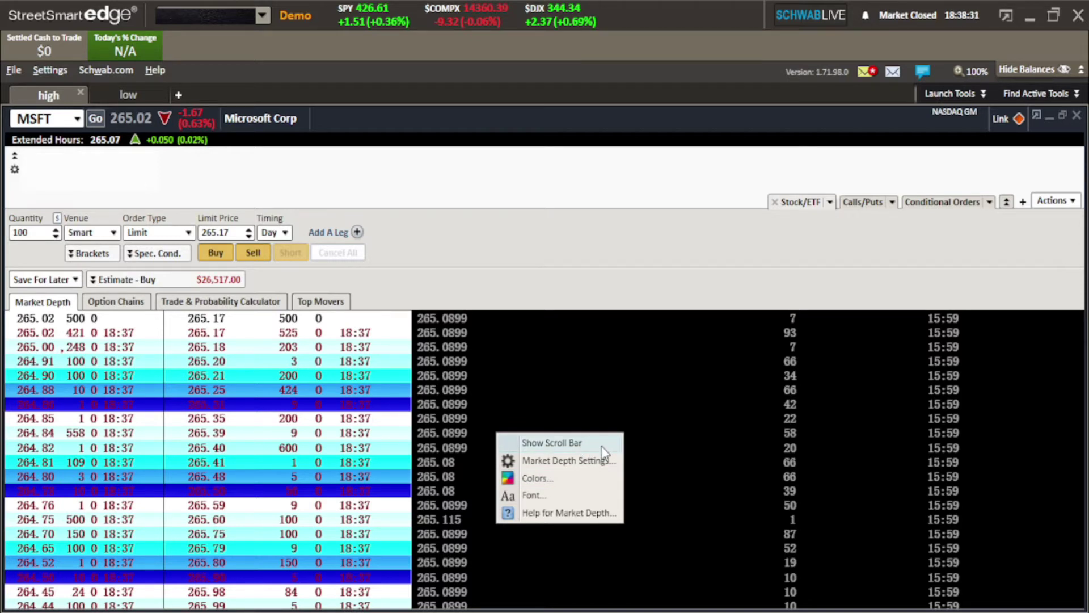
{"action": "left_click", "coordinate": [559, 462]}
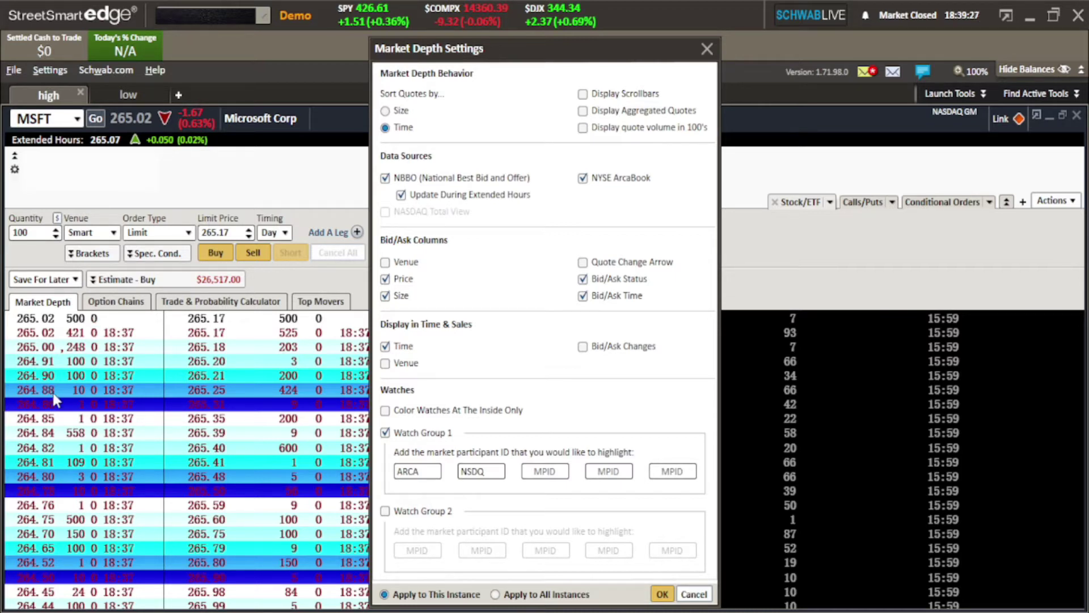
{"action": "left_click", "coordinate": [397, 112]}
{"action": "left_click", "coordinate": [700, 594]}
Step: Widen the bid section of the market depth table and set quote volume to display in 100's
{"action": "left_click_drag", "start_coordinate": [164, 368], "coordinate": [234, 363]}
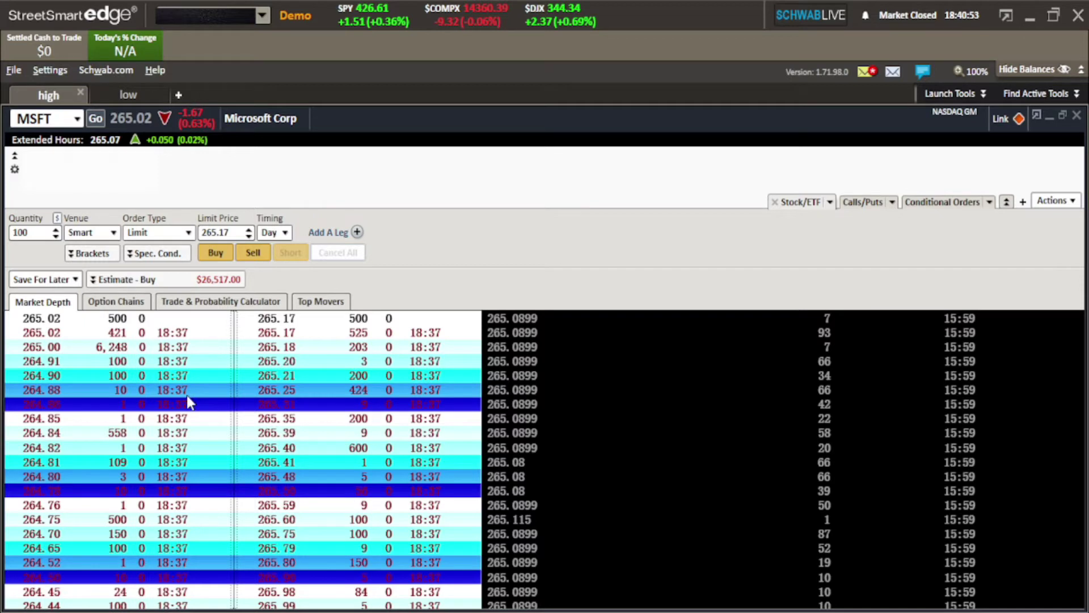
{"action": "right_click", "coordinate": [210, 370]}
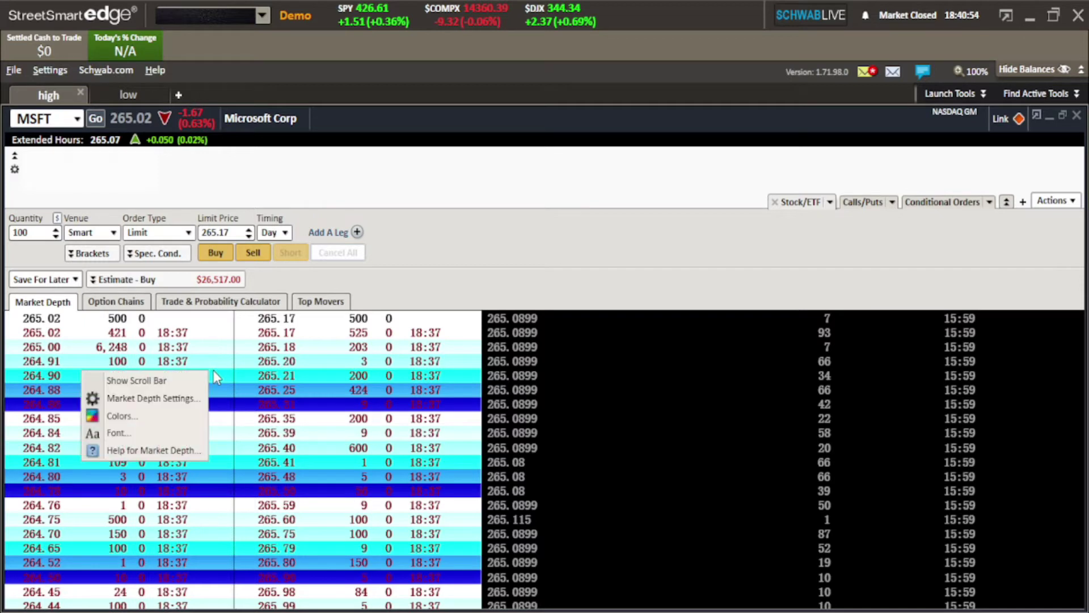
{"action": "left_click", "coordinate": [184, 399]}
{"action": "left_click", "coordinate": [584, 128]}
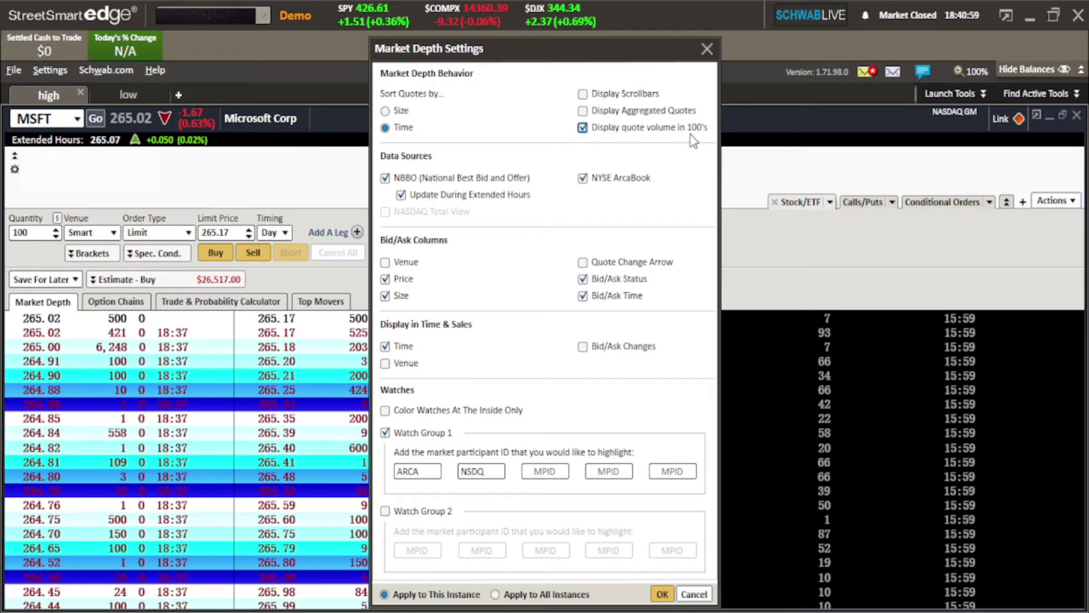
{"action": "left_click", "coordinate": [662, 594]}
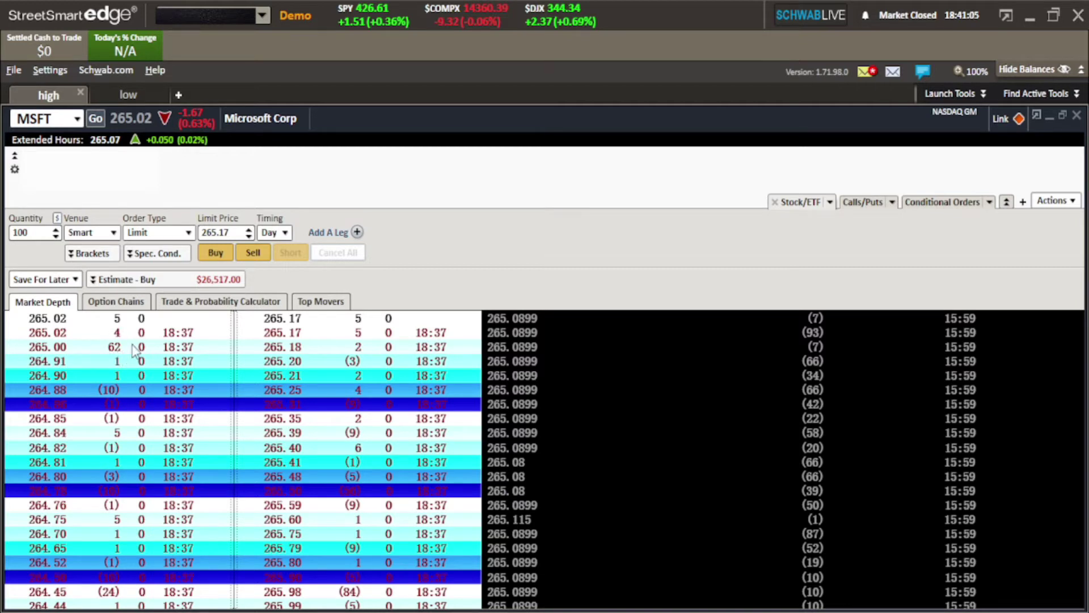
Step: Turn off the display of quote volume in 100's in the Market Depth settings
{"action": "right_click", "coordinate": [107, 361]}
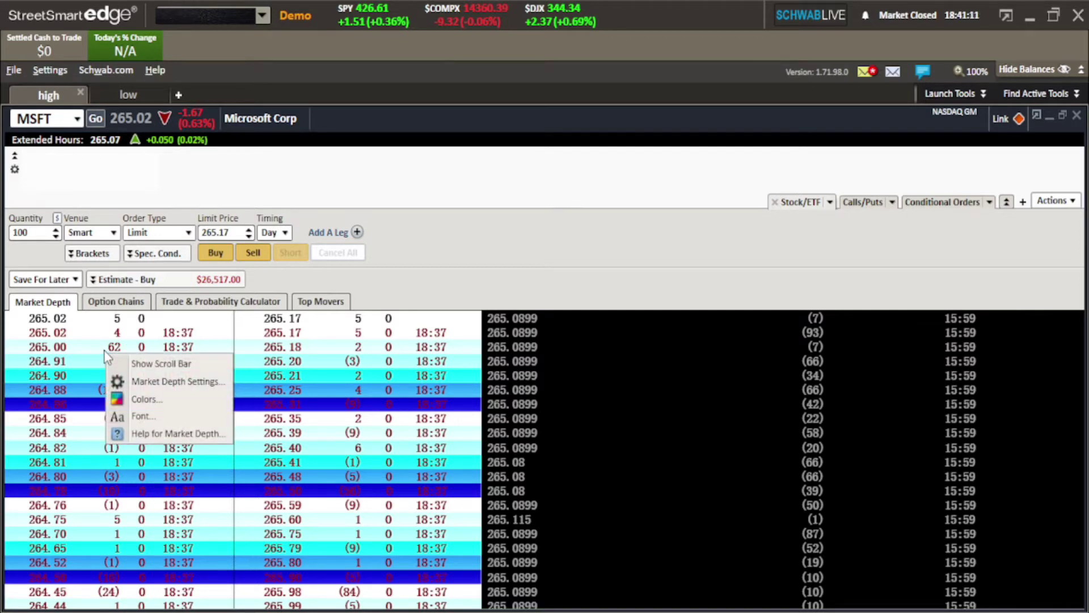
{"action": "left_click", "coordinate": [138, 376]}
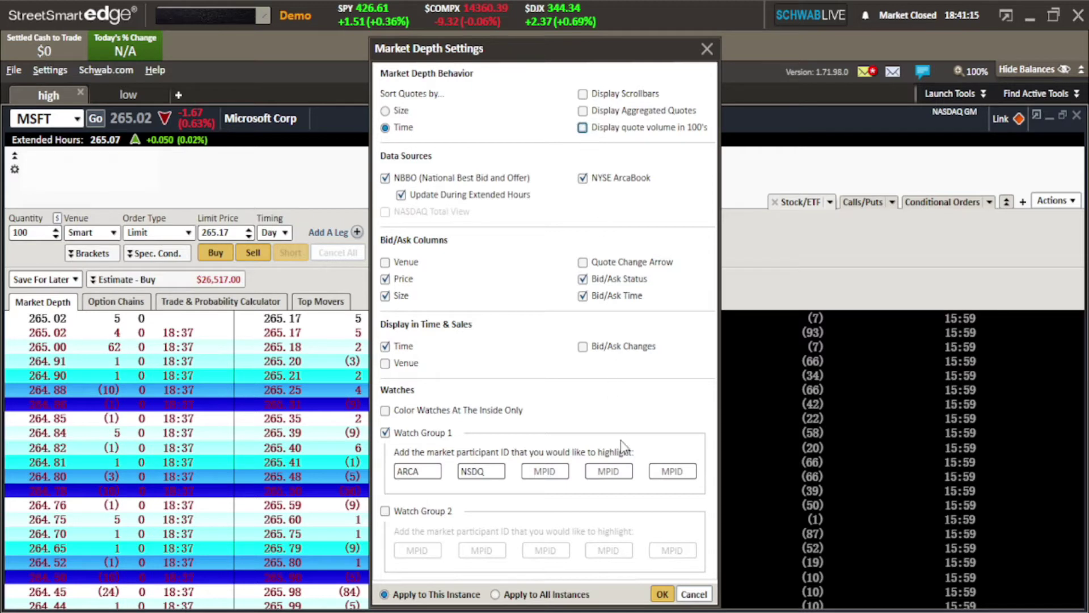
{"action": "left_click", "coordinate": [667, 592]}
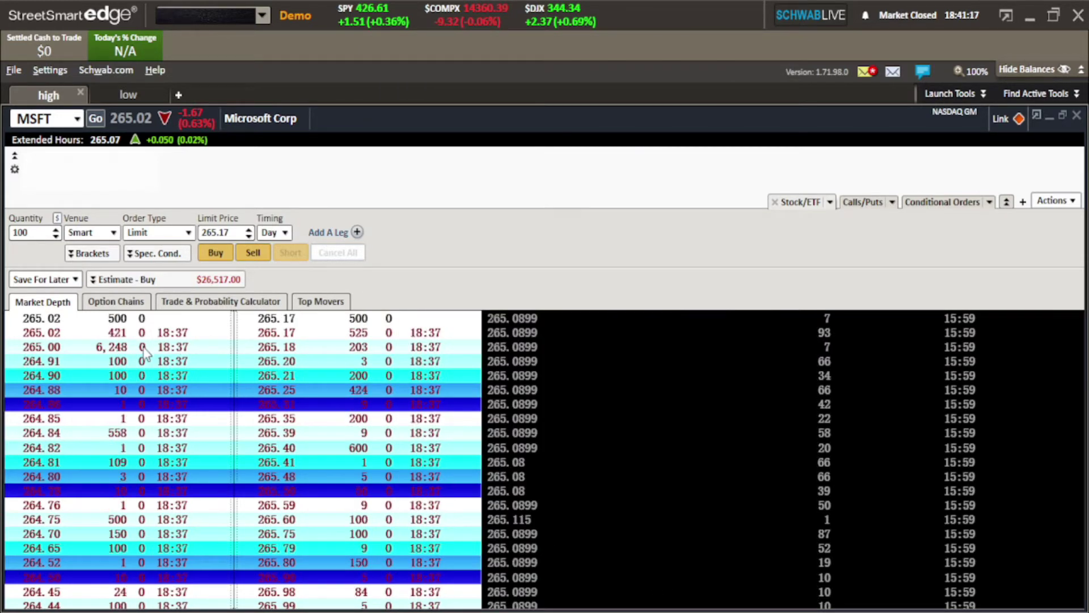
Step: Add the Quote Change Arrow to the Bid/Ask columns of the market depth table
{"action": "right_click", "coordinate": [174, 354]}
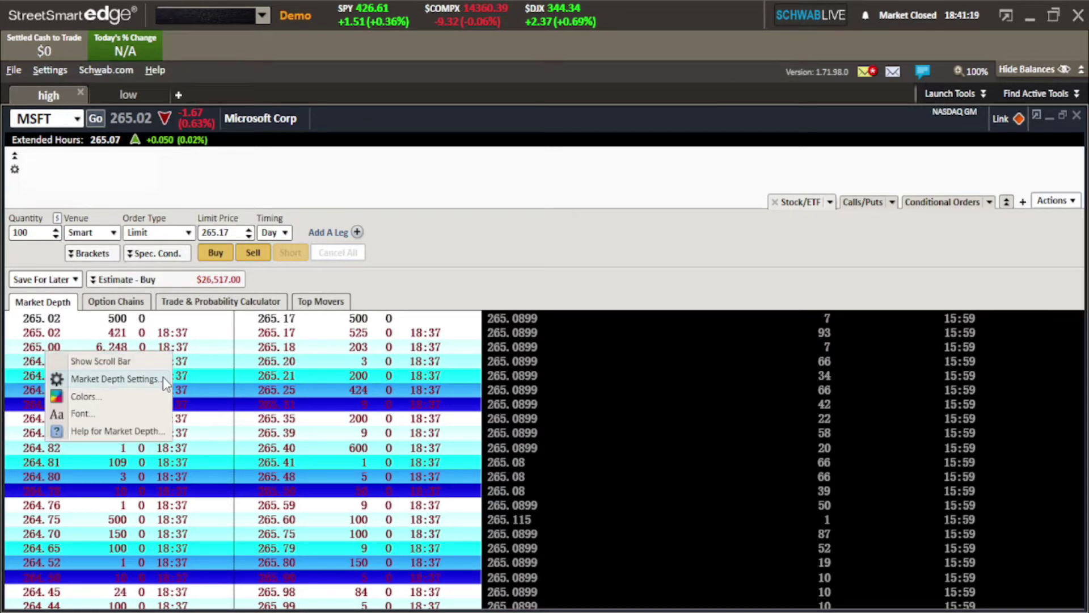
{"action": "left_click", "coordinate": [162, 377]}
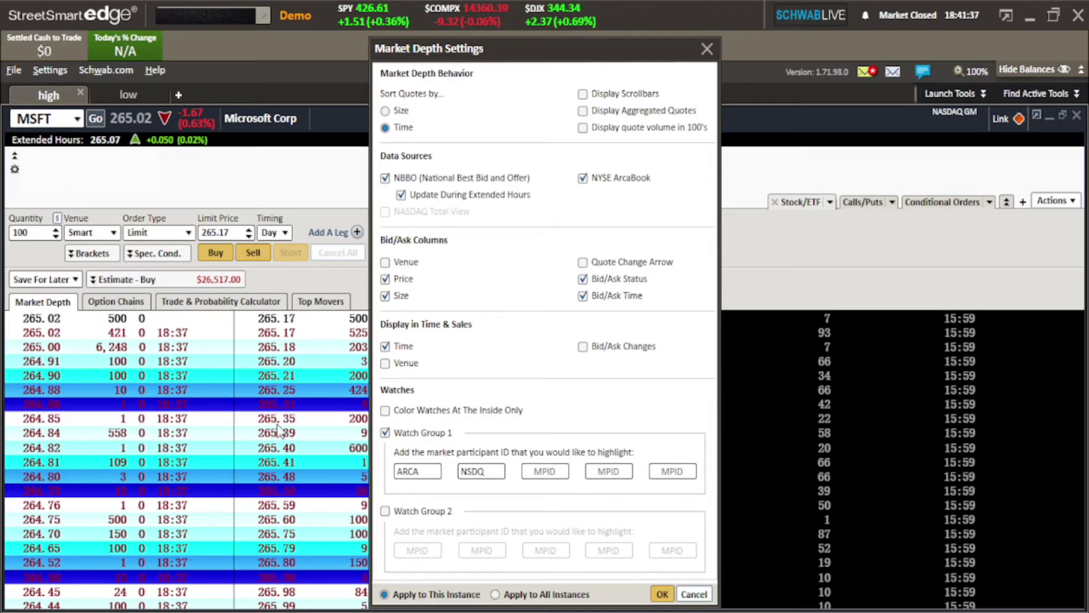
{"action": "left_click", "coordinate": [582, 262]}
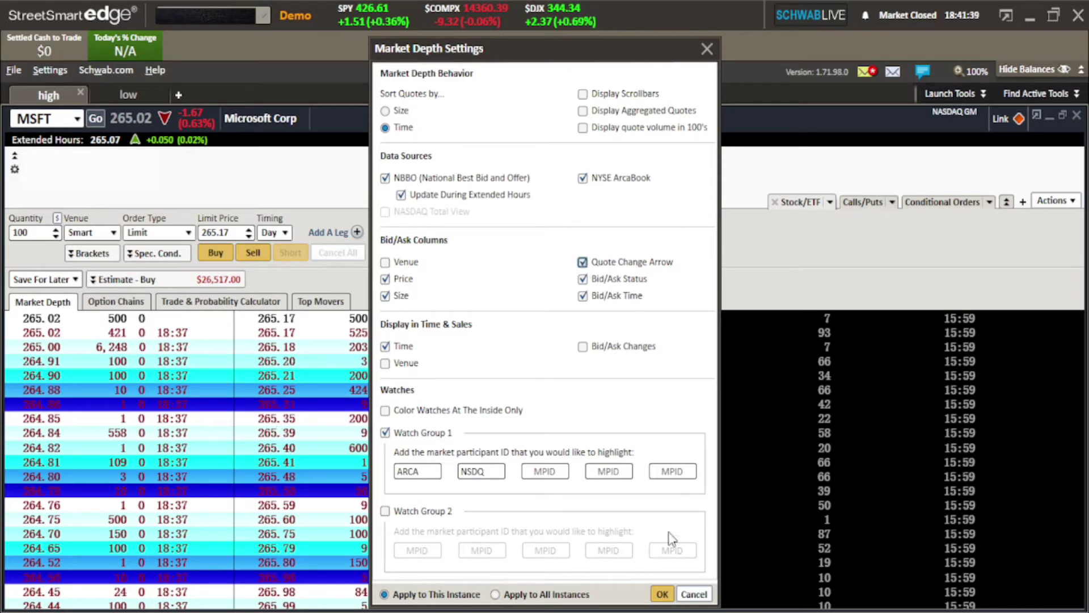
{"action": "left_click", "coordinate": [662, 593]}
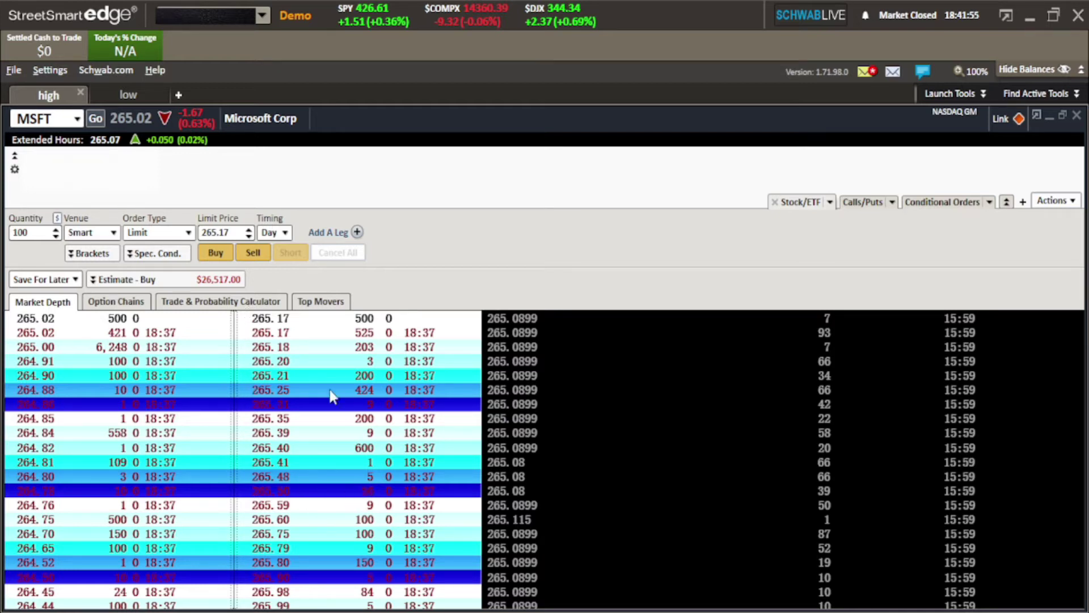
Step: Remove Quote Change Arrow, Bid/Ask Time and Bid/Ask Status from the market depth table's Bid/Ask columns
{"action": "right_click", "coordinate": [319, 400]}
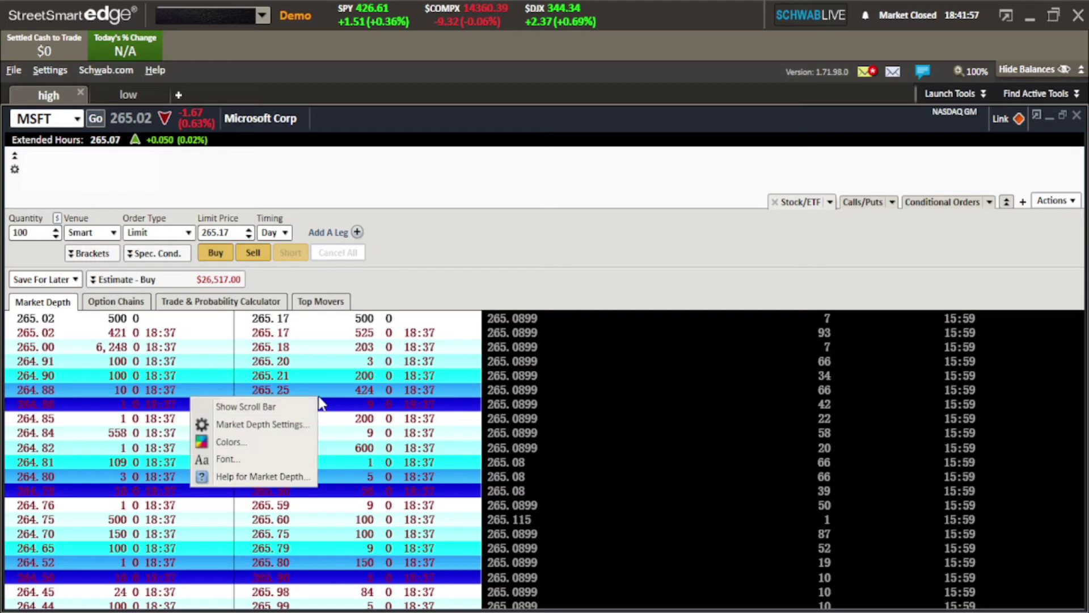
{"action": "left_click", "coordinate": [289, 427]}
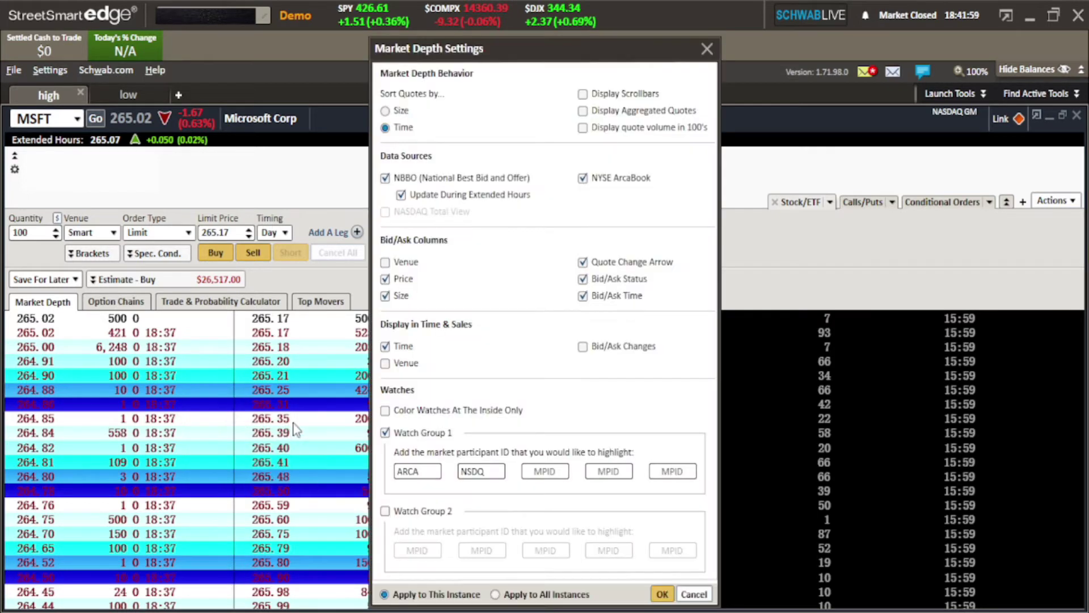
{"action": "left_click", "coordinate": [584, 262]}
{"action": "left_click", "coordinate": [585, 296]}
{"action": "left_click", "coordinate": [583, 279]}
{"action": "left_click", "coordinate": [666, 600]}
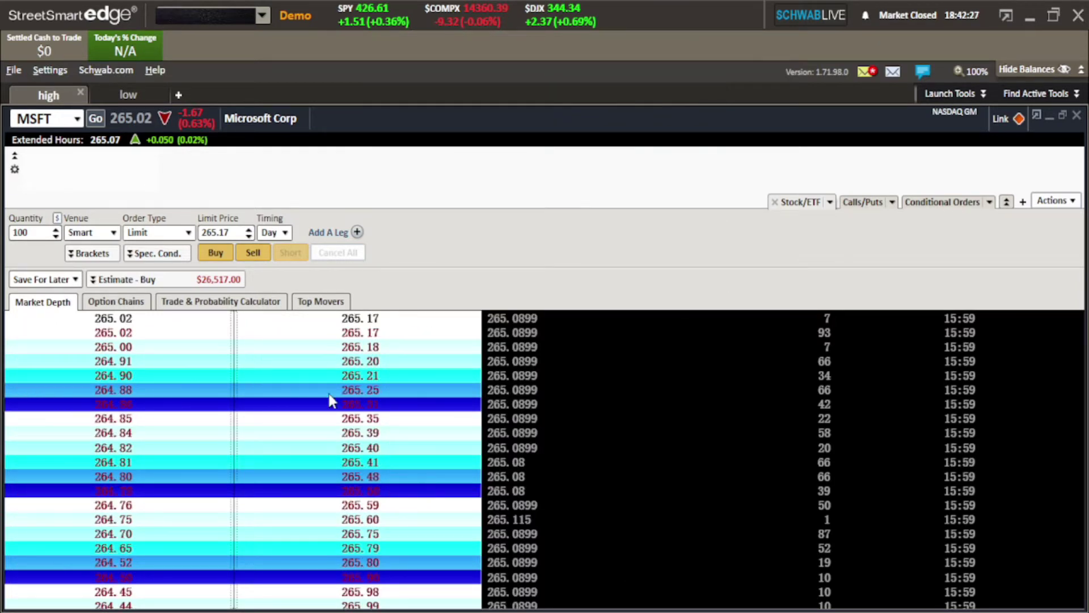
Step: Restore the maximized trade window and narrow the bid and ask sections to fit just price and size
{"action": "left_click_drag", "start_coordinate": [231, 319], "coordinate": [136, 330]}
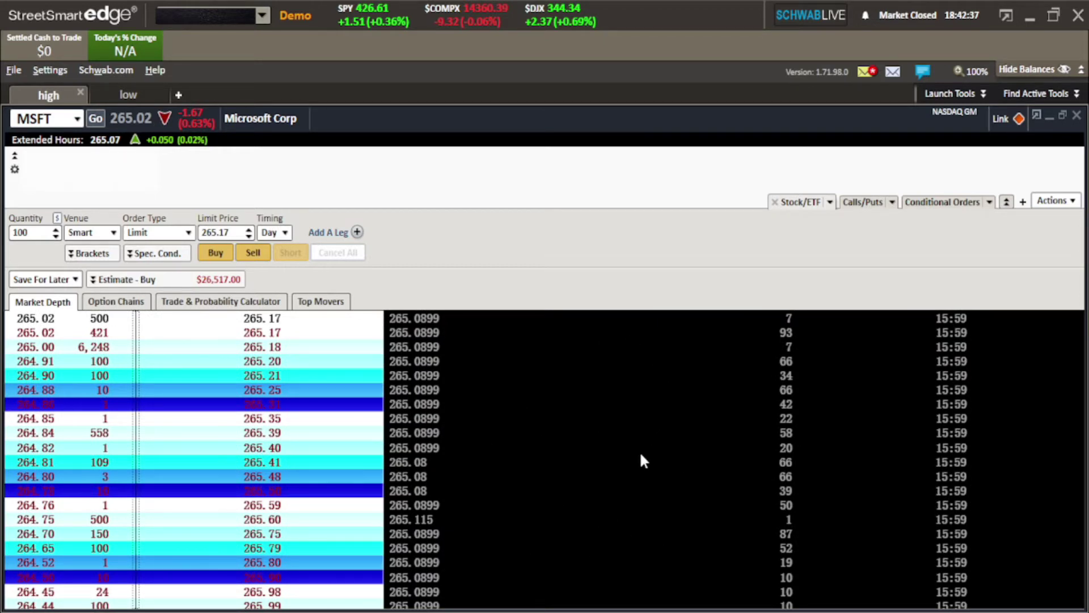
{"action": "left_click", "coordinate": [1061, 114]}
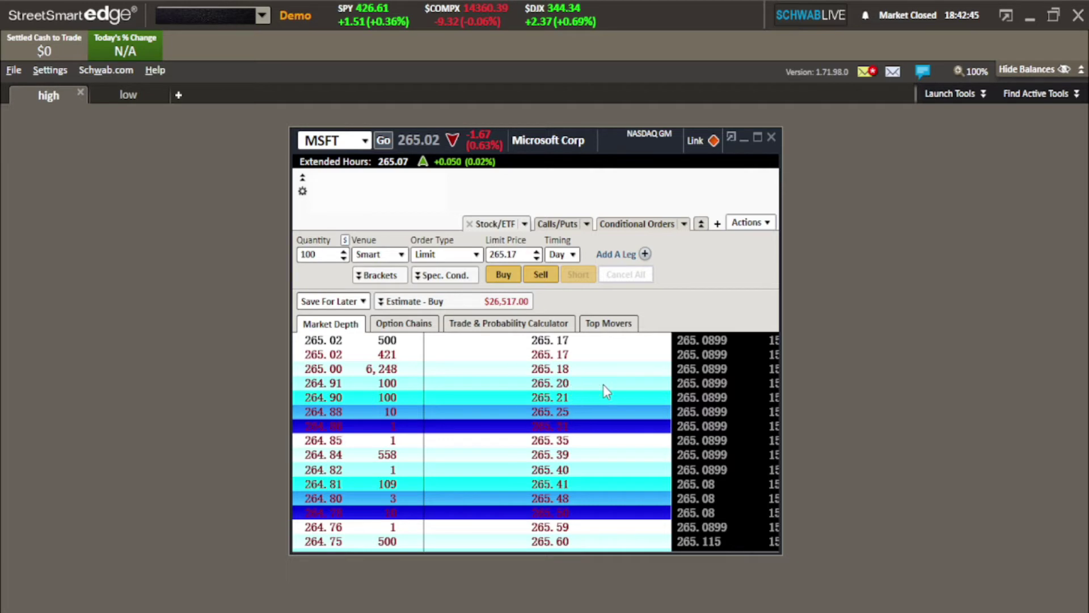
{"action": "left_click_drag", "start_coordinate": [671, 385], "coordinate": [552, 384]}
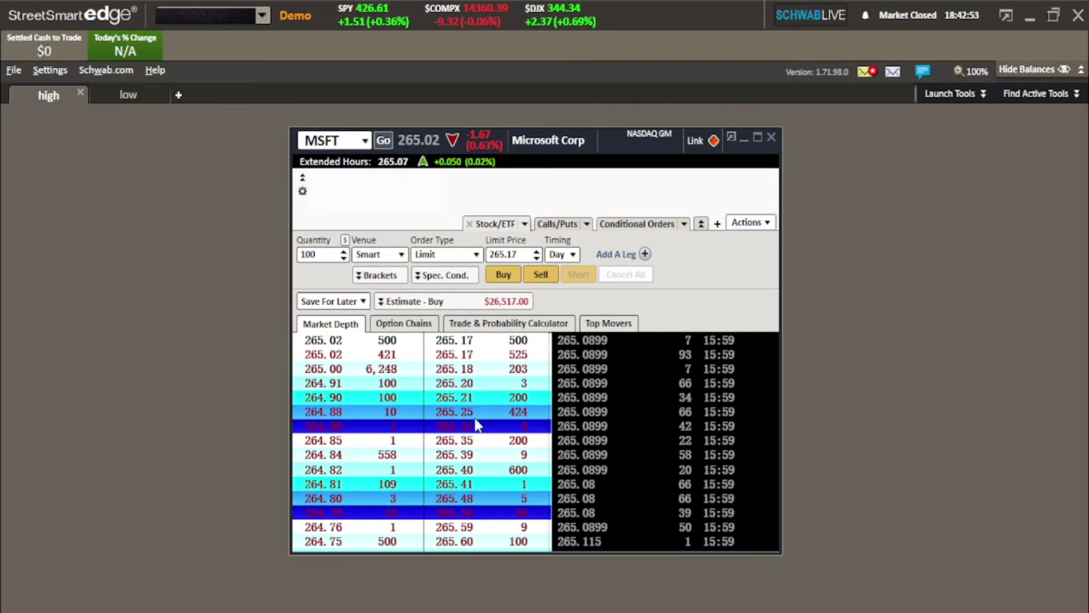
Step: Hide Time and show Bid/Ask Changes in Time & Sales, and adjust the trade window's width
{"action": "right_click", "coordinate": [510, 410]}
{"action": "left_click", "coordinate": [495, 437]}
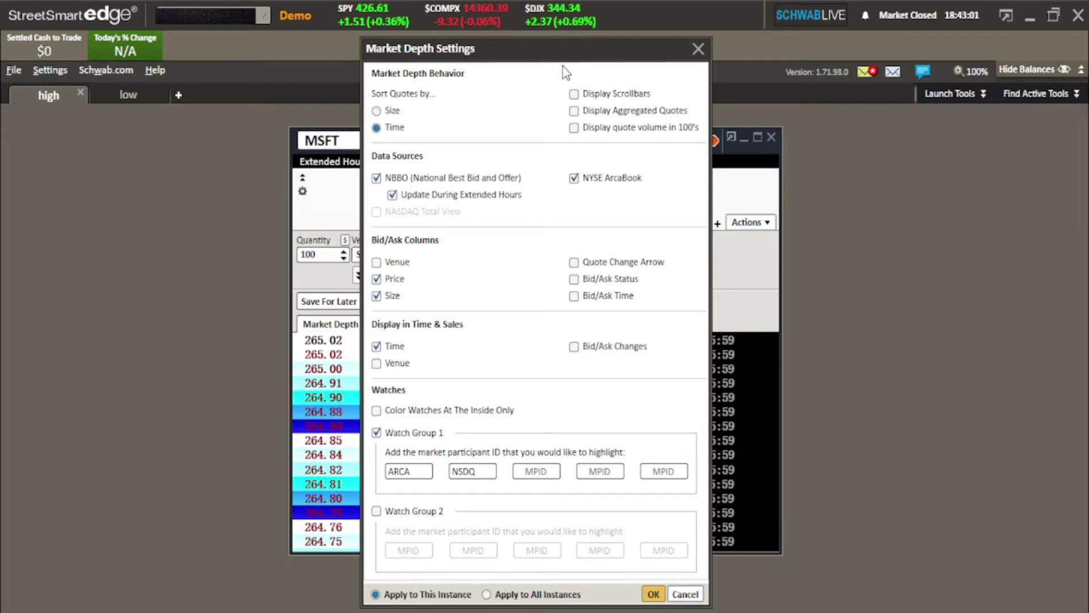
{"action": "left_click_drag", "start_coordinate": [565, 57], "coordinate": [266, 39]}
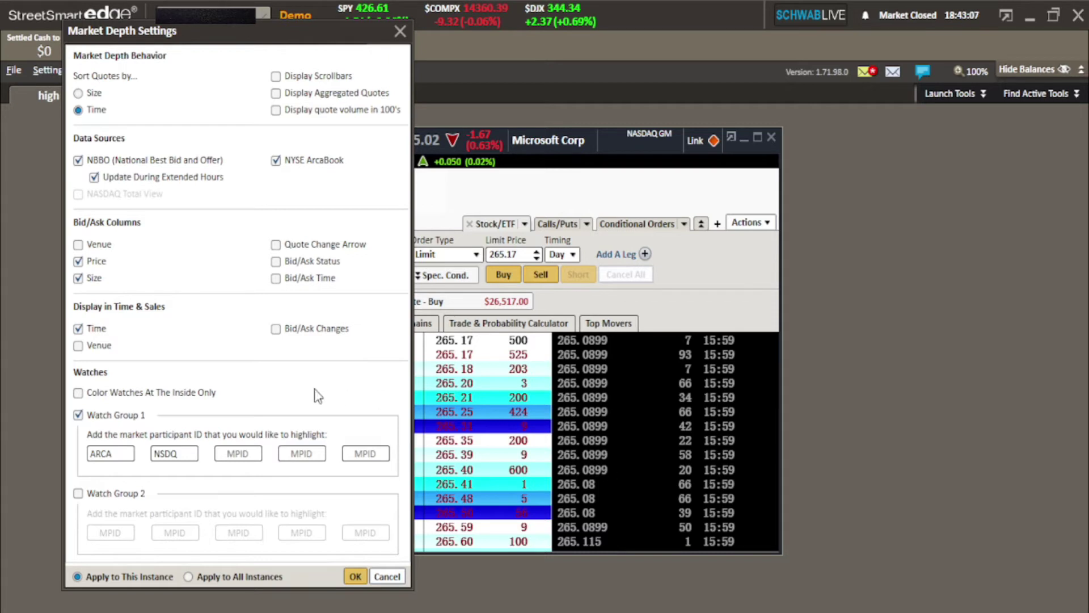
{"action": "left_click", "coordinate": [79, 329]}
{"action": "left_click", "coordinate": [276, 330]}
{"action": "left_click", "coordinate": [355, 576]}
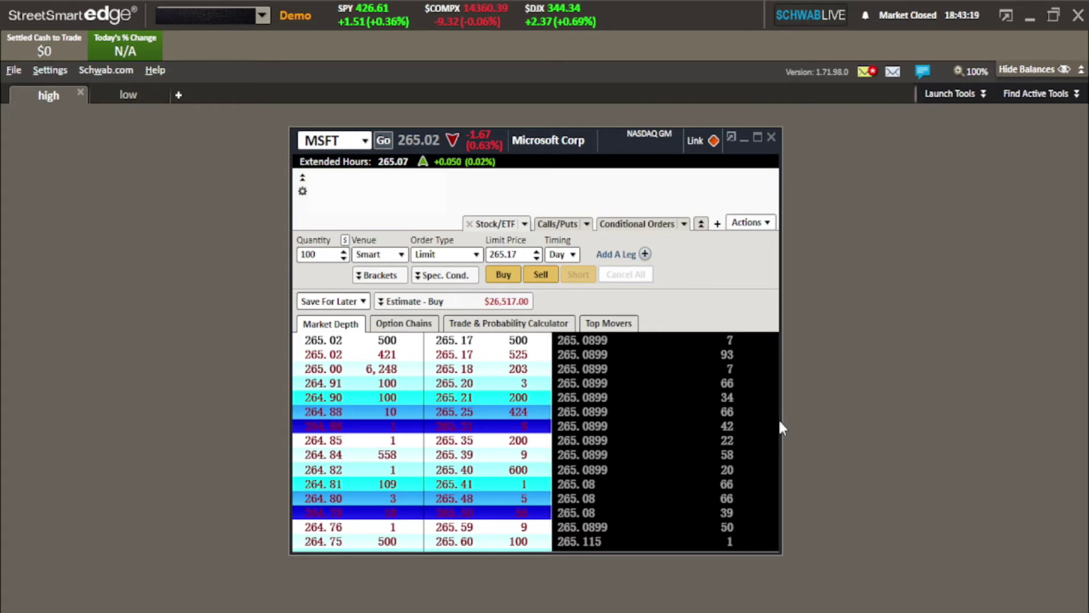
{"action": "left_click_drag", "start_coordinate": [778, 419], "coordinate": [686, 417]}
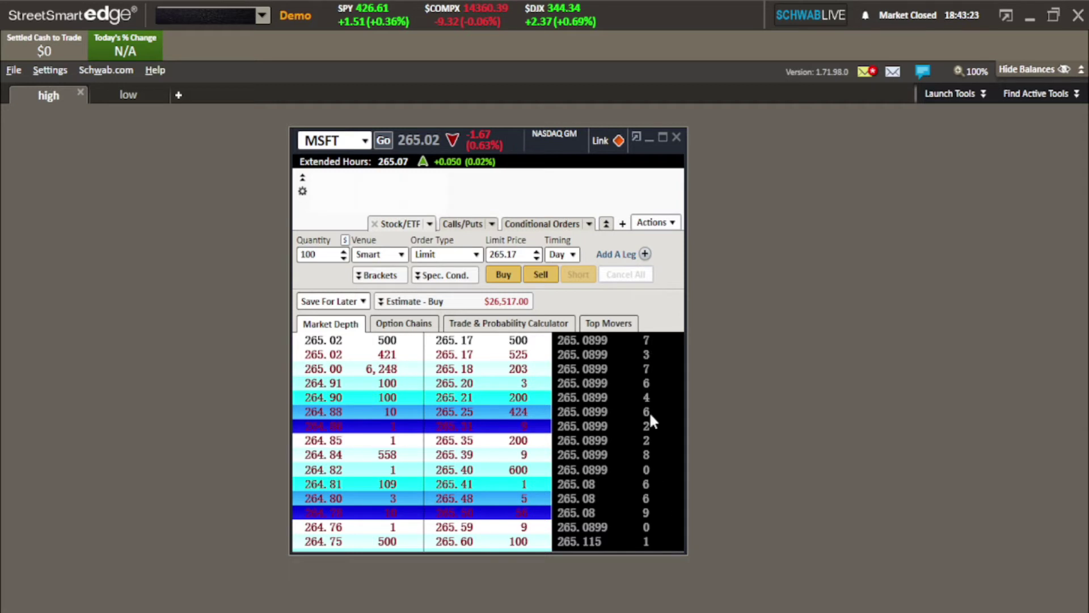
{"action": "left_click_drag", "start_coordinate": [687, 437], "coordinate": [811, 445]}
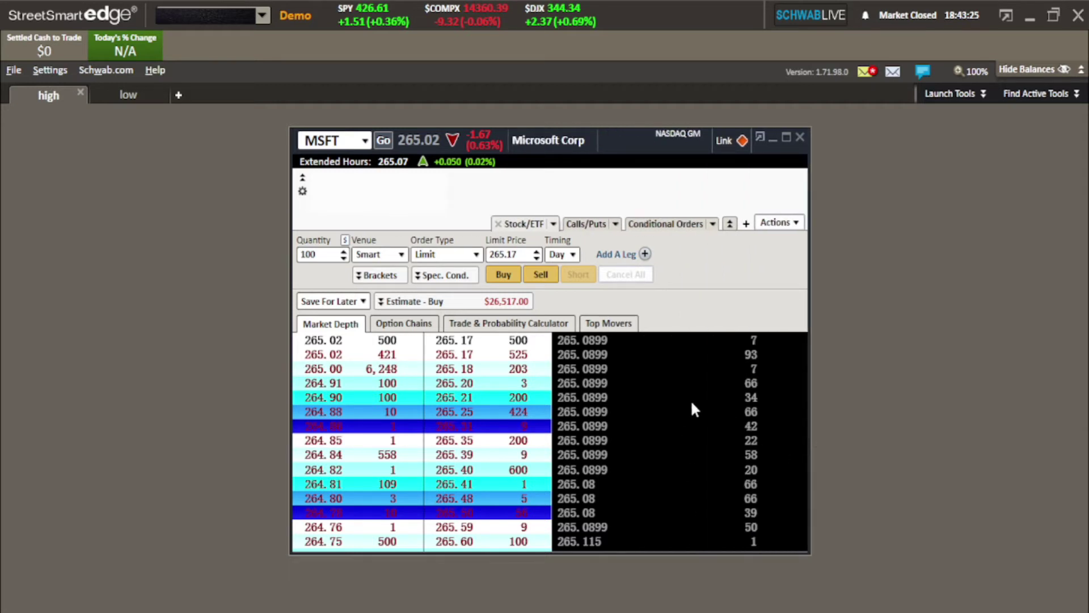
Step: Turn off Bid/Ask Changes in Time & Sales, applying the Market Depth settings to this instance only
{"action": "right_click", "coordinate": [702, 387]}
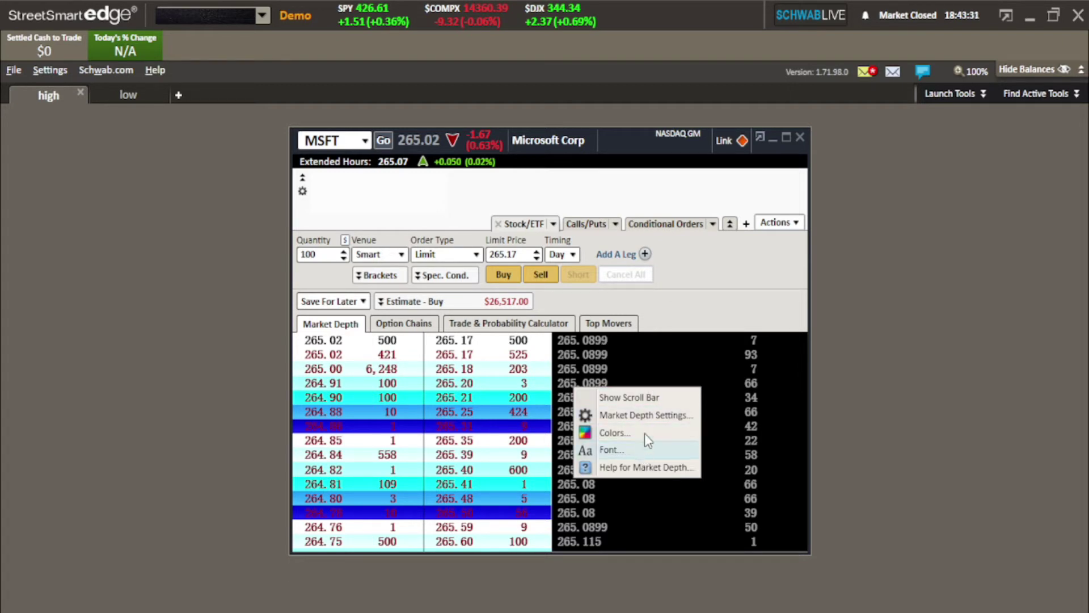
{"action": "left_click", "coordinate": [650, 415]}
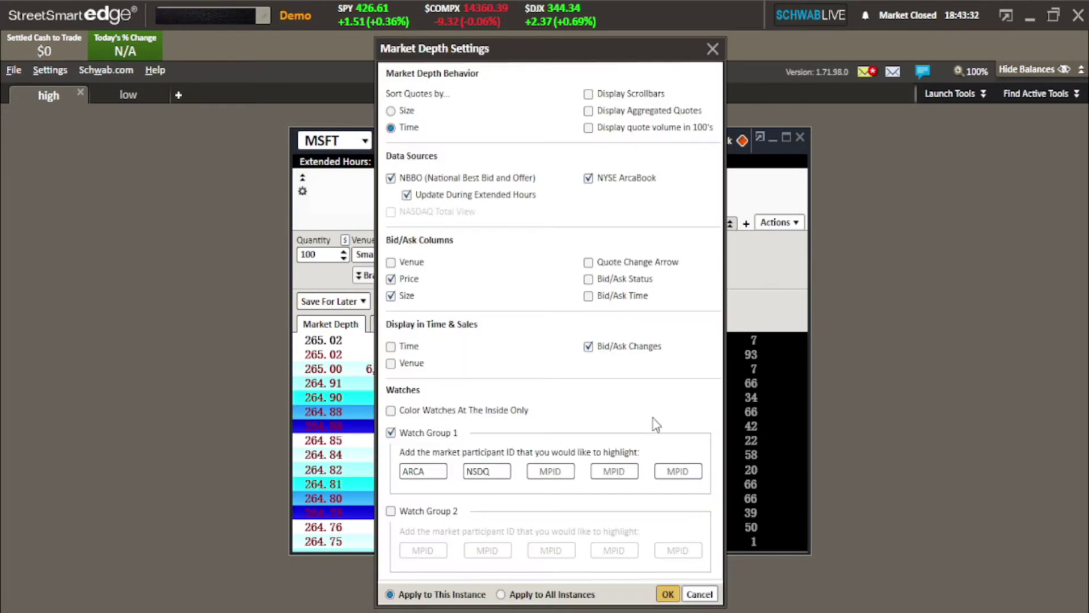
{"action": "left_click", "coordinate": [588, 347]}
{"action": "left_click_drag", "start_coordinate": [589, 60], "coordinate": [802, 129]}
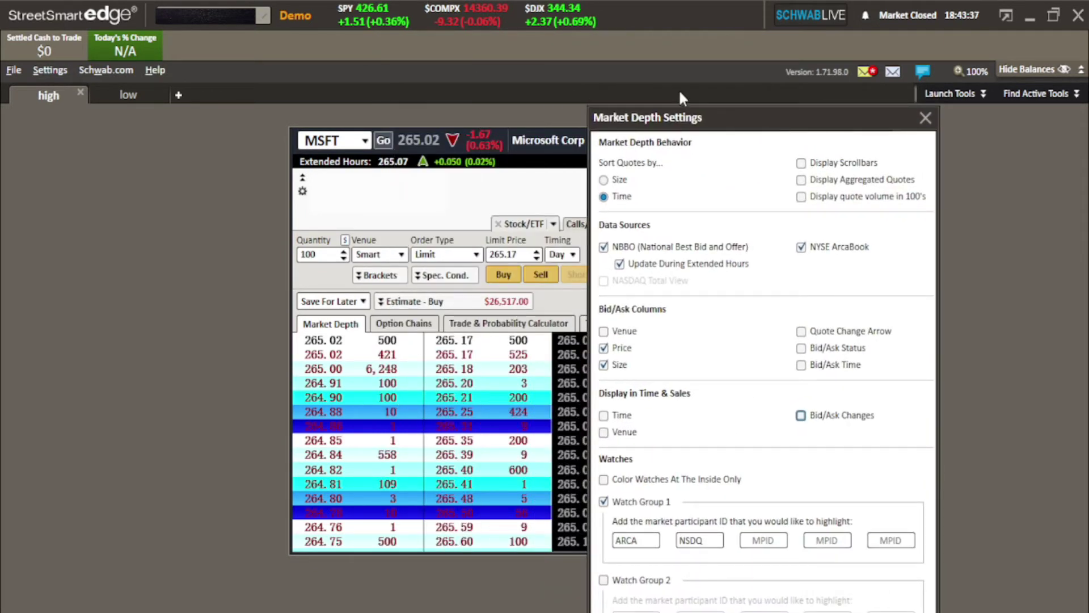
{"action": "left_click_drag", "start_coordinate": [698, 121], "coordinate": [513, 21]}
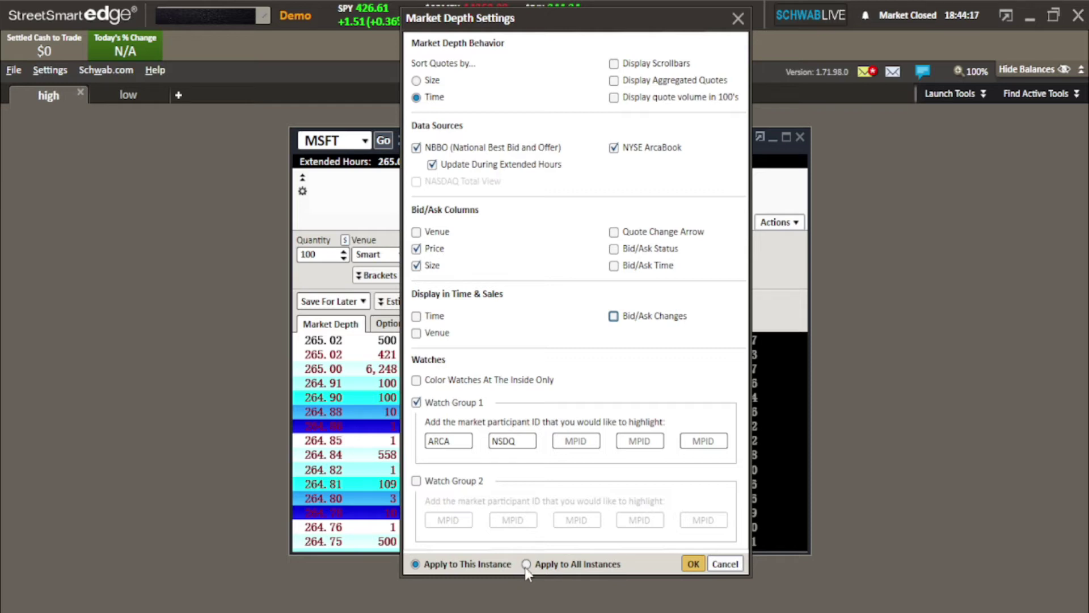
{"action": "left_click", "coordinate": [692, 564]}
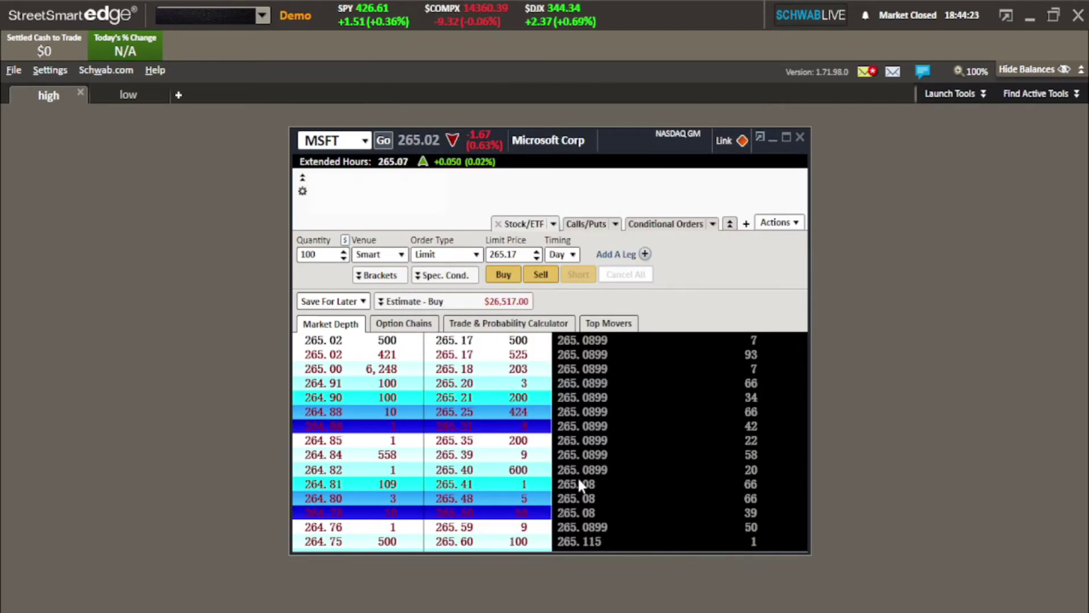
Step: Narrow the trade window until Time & Sales shows only its price column, and reposition the window in the workspace
{"action": "left_click_drag", "start_coordinate": [811, 382], "coordinate": [657, 375]}
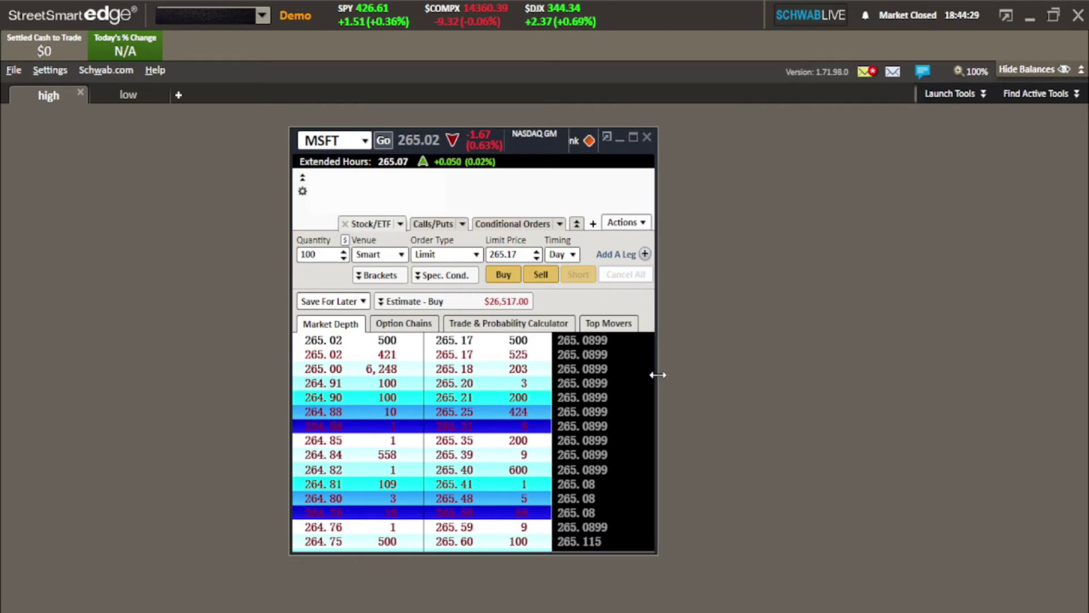
{"action": "left_click_drag", "start_coordinate": [535, 144], "coordinate": [740, 146]}
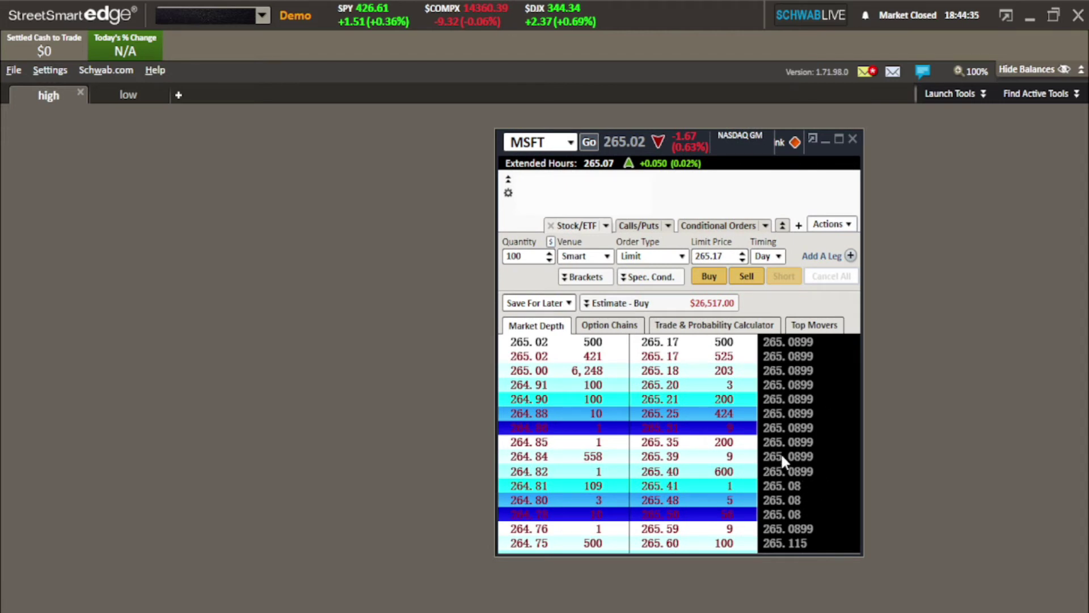
Step: Move the MSFT trade window to the left side of the workspace
{"action": "left_click_drag", "start_coordinate": [680, 141], "coordinate": [521, 127]}
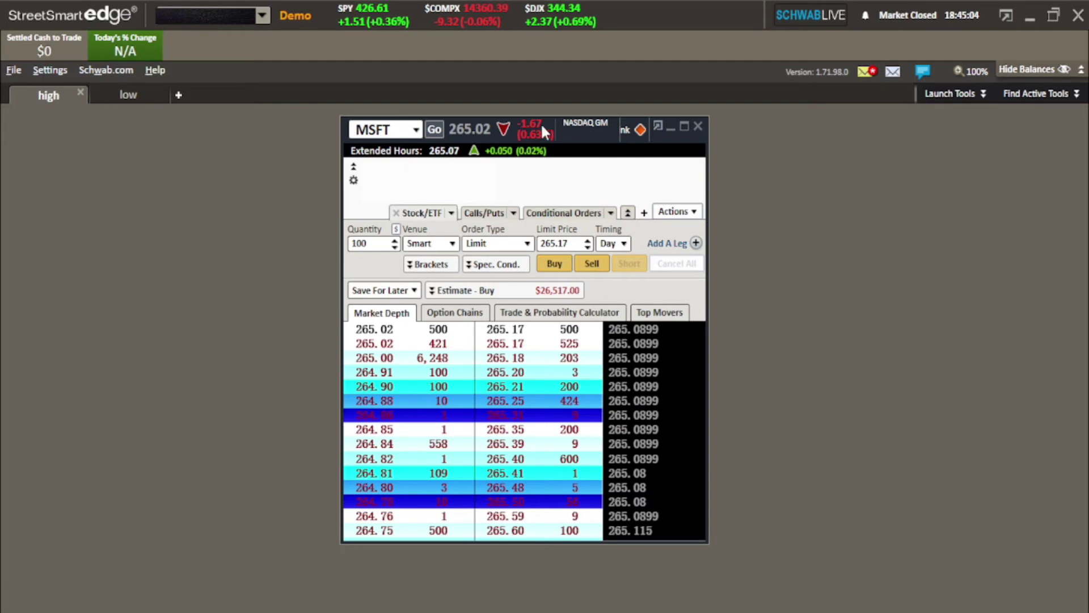
{"action": "left_click_drag", "start_coordinate": [541, 130], "coordinate": [297, 151]}
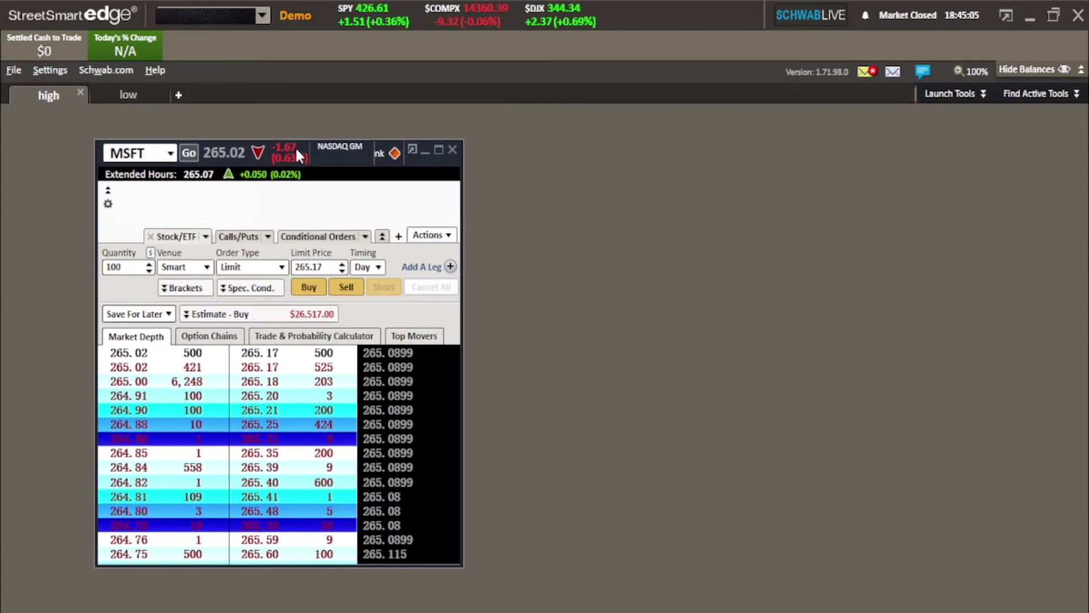
{"action": "right_click", "coordinate": [400, 392]}
{"action": "left_click", "coordinate": [363, 437]}
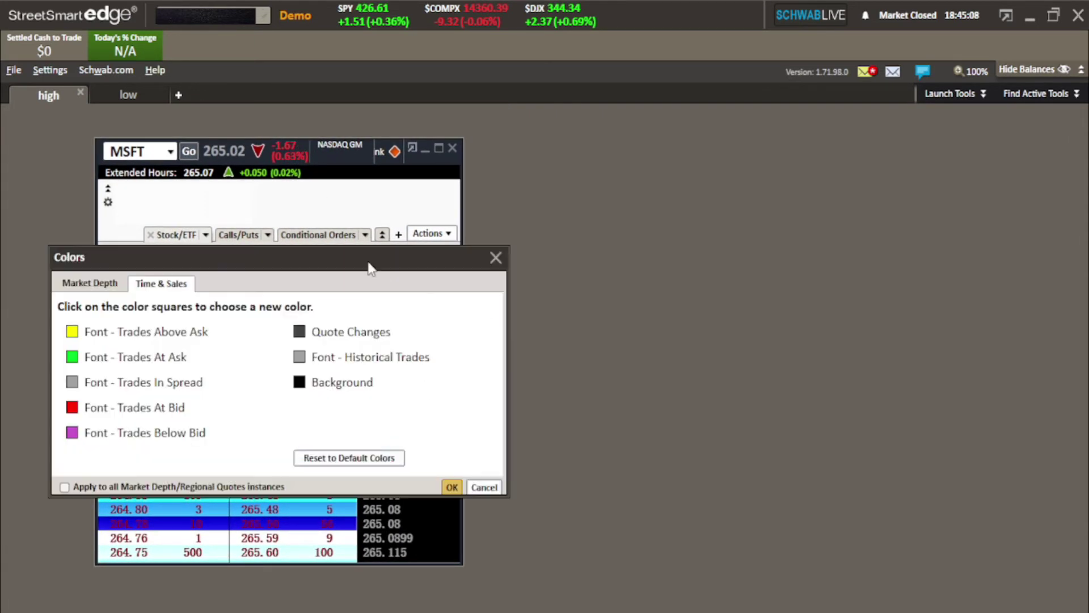
{"action": "left_click_drag", "start_coordinate": [372, 250], "coordinate": [827, 206]}
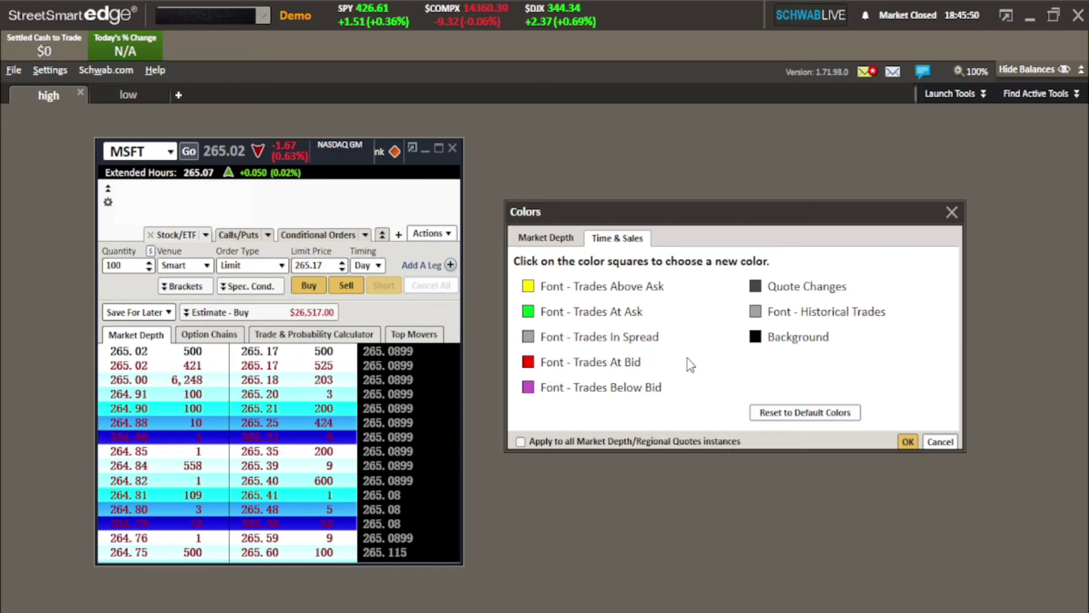
{"action": "left_click", "coordinate": [529, 388]}
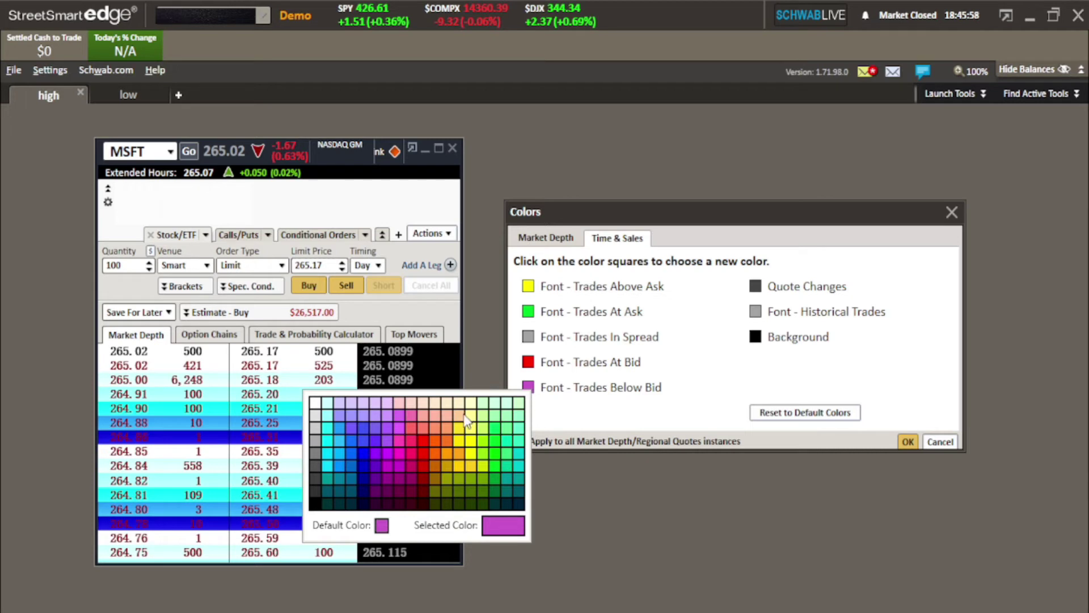
{"action": "left_click", "coordinate": [423, 444]}
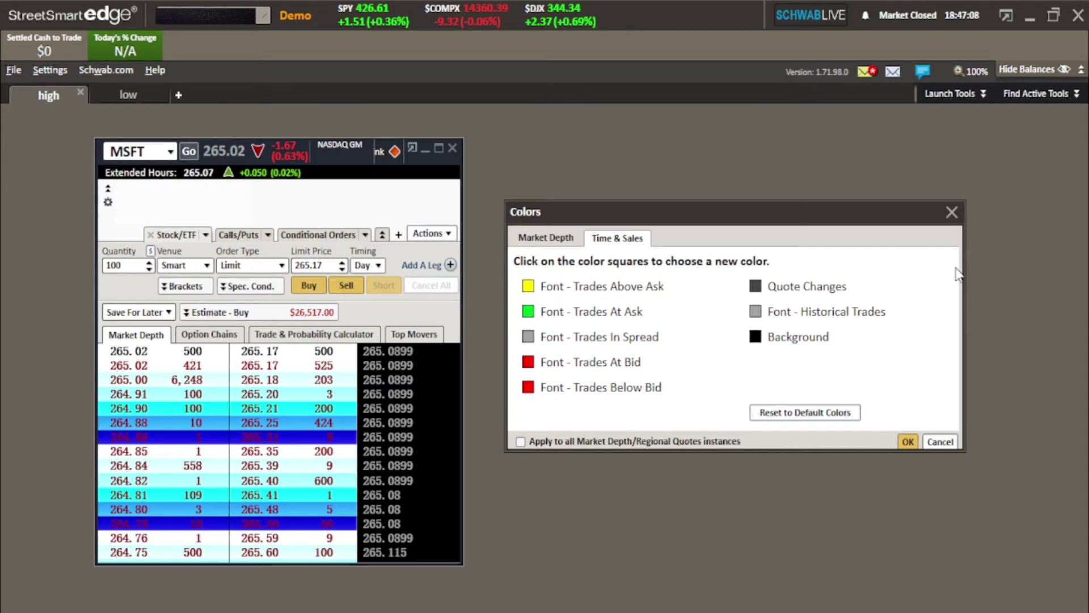
{"action": "left_click", "coordinate": [952, 212]}
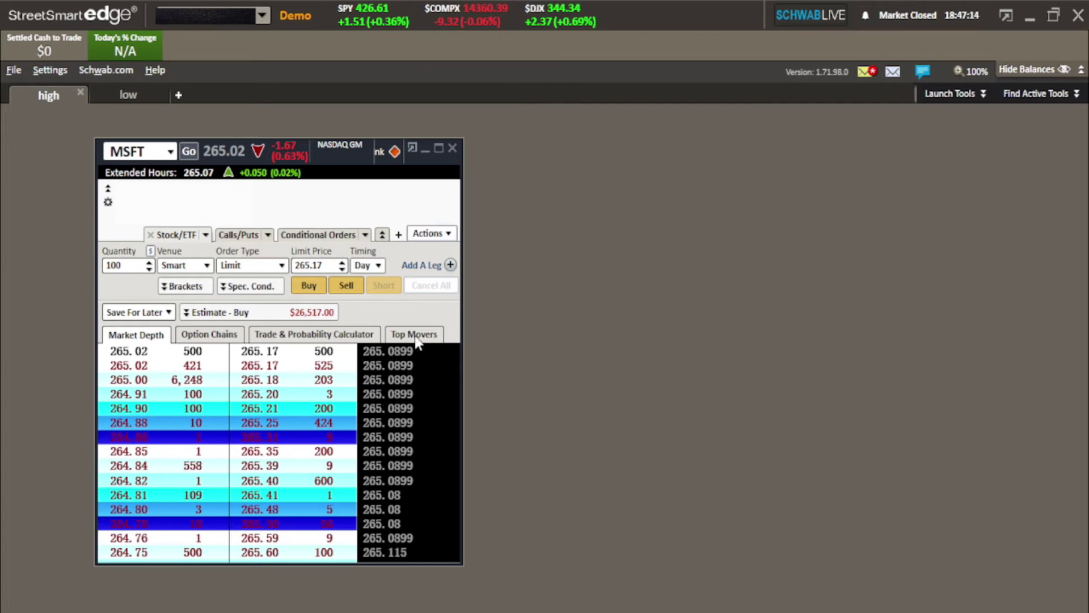
Step: Set the MSFT order's limit price to 265.00 and change it to 267.00
{"action": "left_click", "coordinate": [330, 267]}
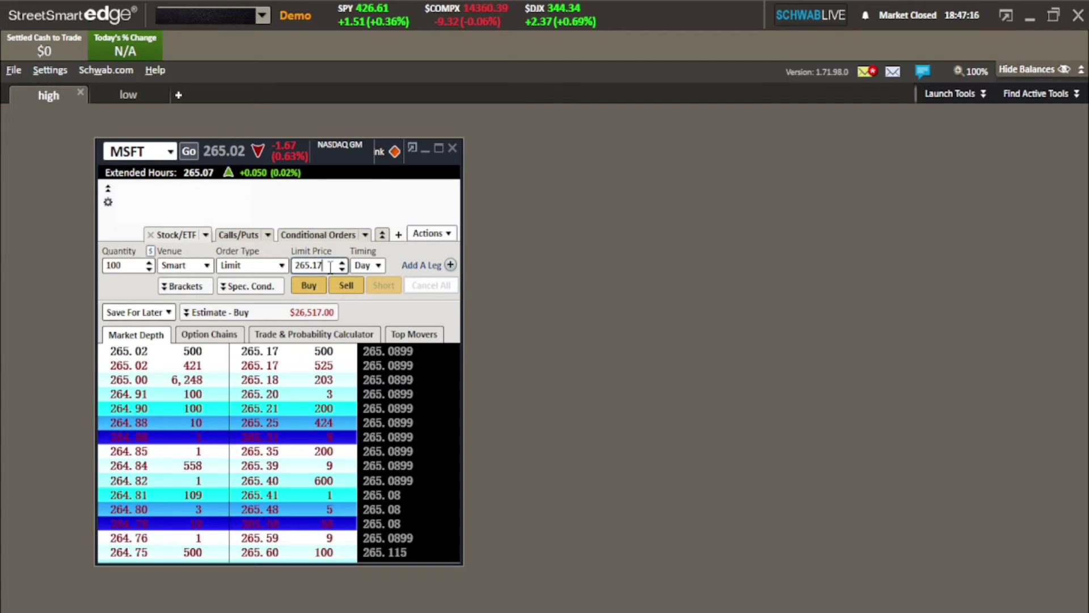
{"action": "type", "text": "265.00"}
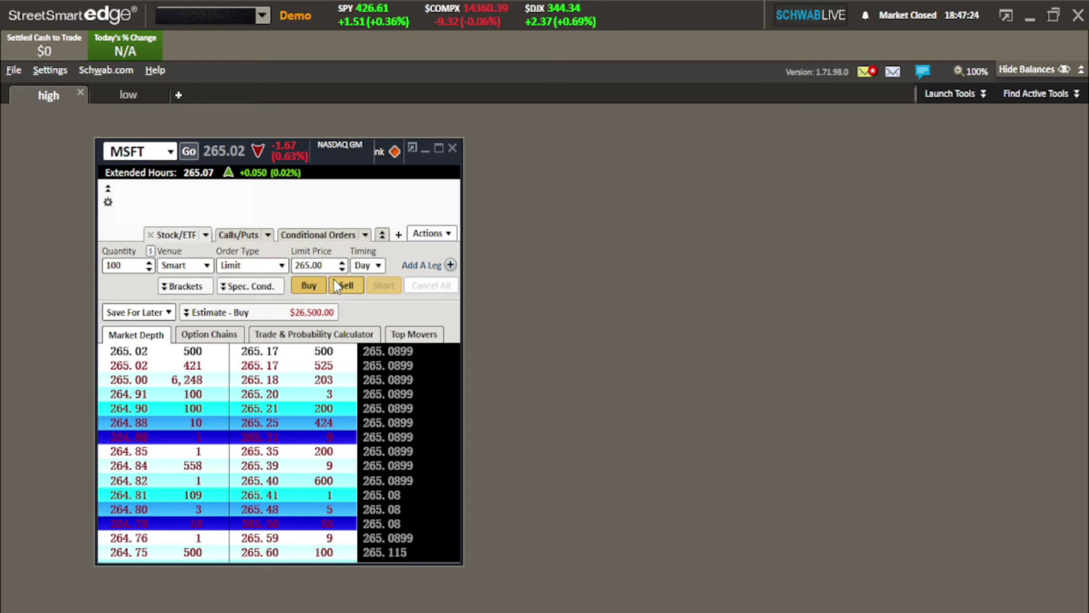
{"action": "key", "text": "BackSpace"}
{"action": "key", "text": "BackSpace"}
{"action": "key", "text": "BackSpace"}
{"action": "key", "text": "BackSpace"}
{"action": "type", "text": "7.00"}
{"action": "mouse_move", "coordinate": [320, 324]}
Step: Set the Time & Sales font colors to red for Trades Below Bid and dark gray for Trades At Bid
{"action": "right_click", "coordinate": [410, 393]}
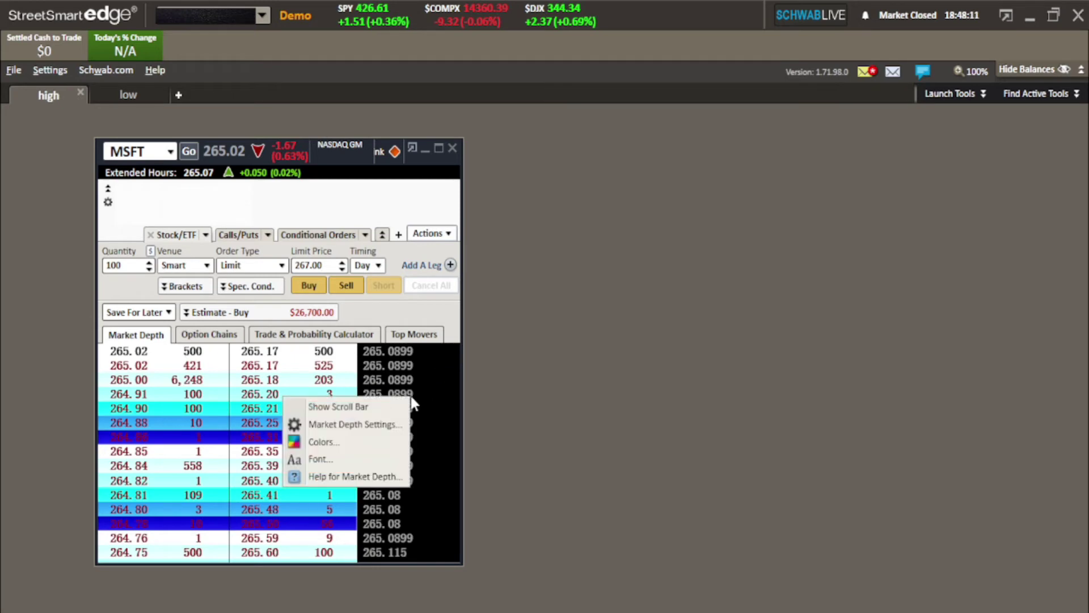
{"action": "left_click", "coordinate": [362, 444]}
{"action": "left_click_drag", "start_coordinate": [397, 261], "coordinate": [896, 158]}
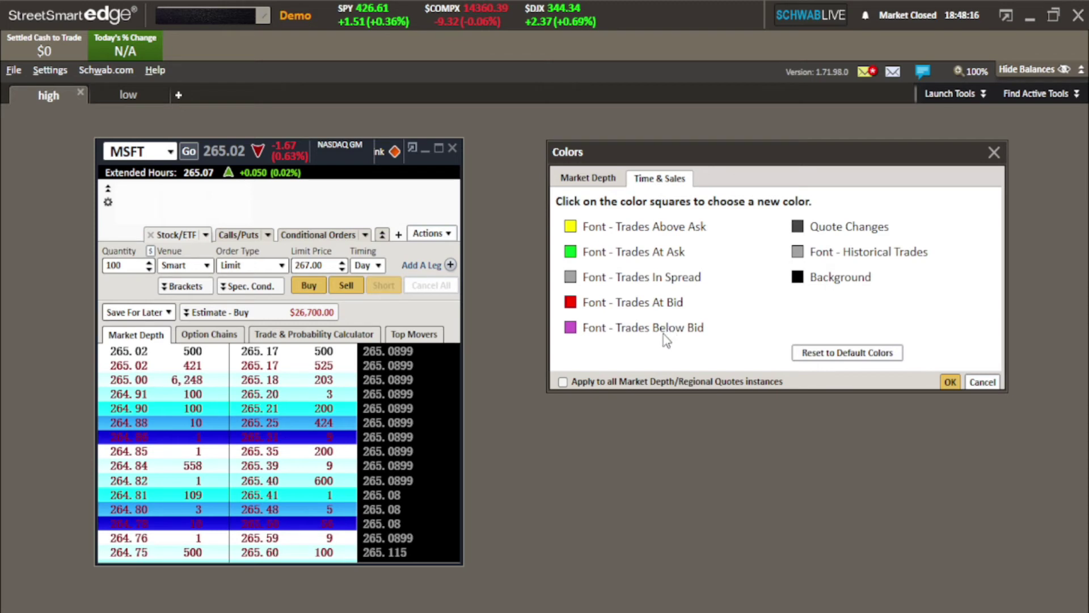
{"action": "left_click", "coordinate": [570, 327]}
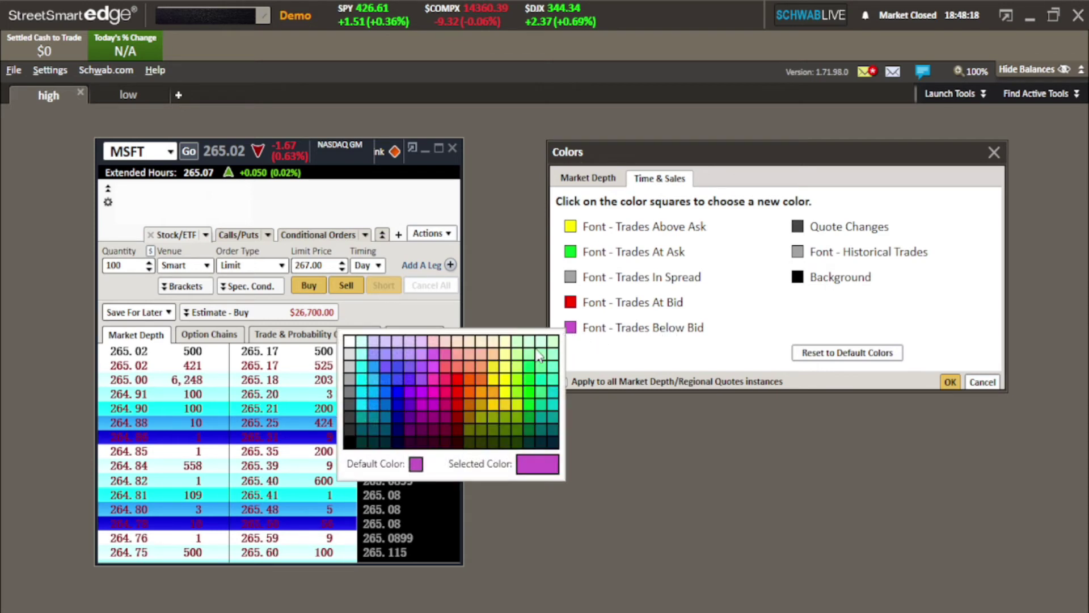
{"action": "left_click", "coordinate": [460, 376]}
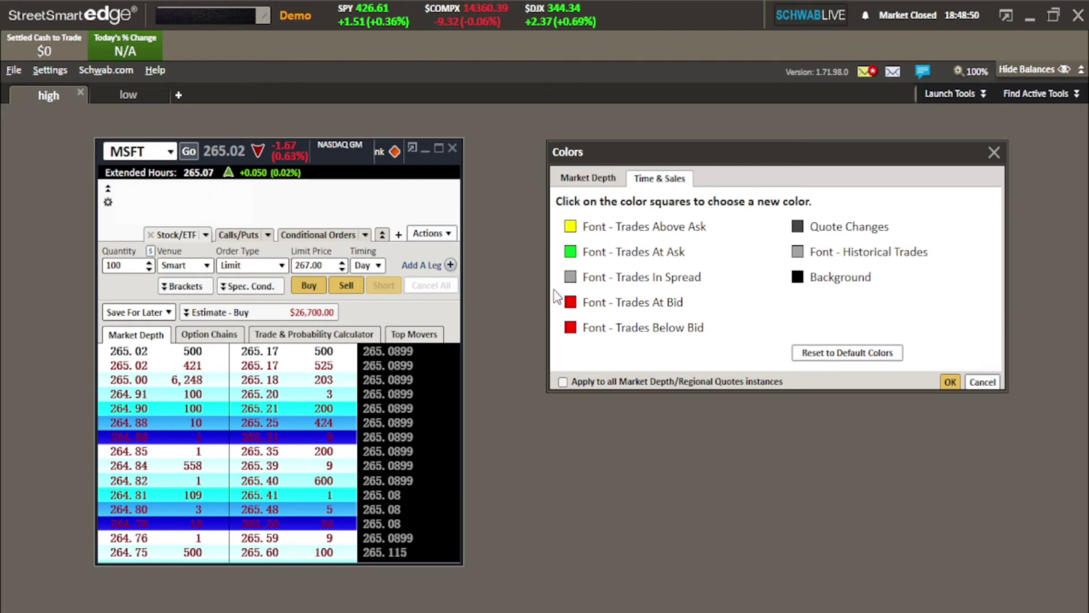
{"action": "left_click", "coordinate": [570, 302]}
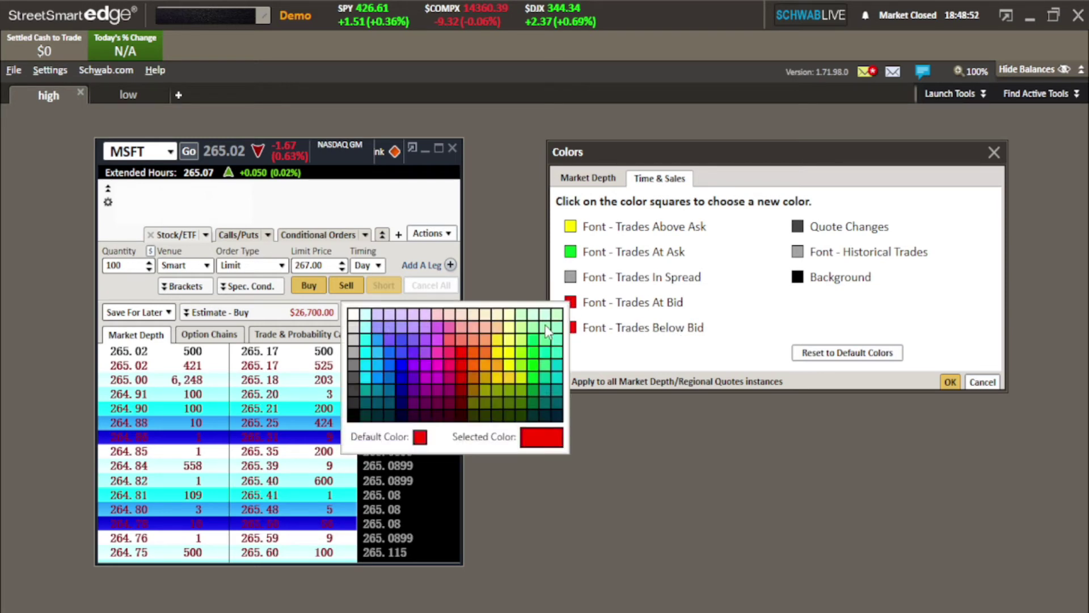
{"action": "left_click", "coordinate": [356, 362]}
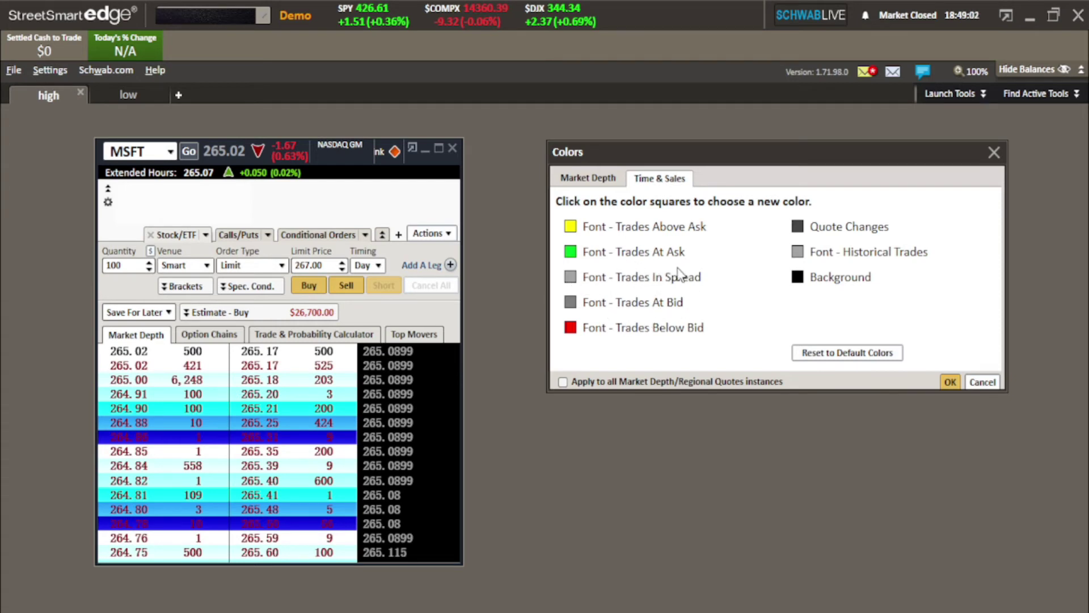
Step: Color the Trades At Ask font light gray and the Trades Above Ask font bright green, and apply the Time & Sales colors
{"action": "left_click", "coordinate": [572, 252]}
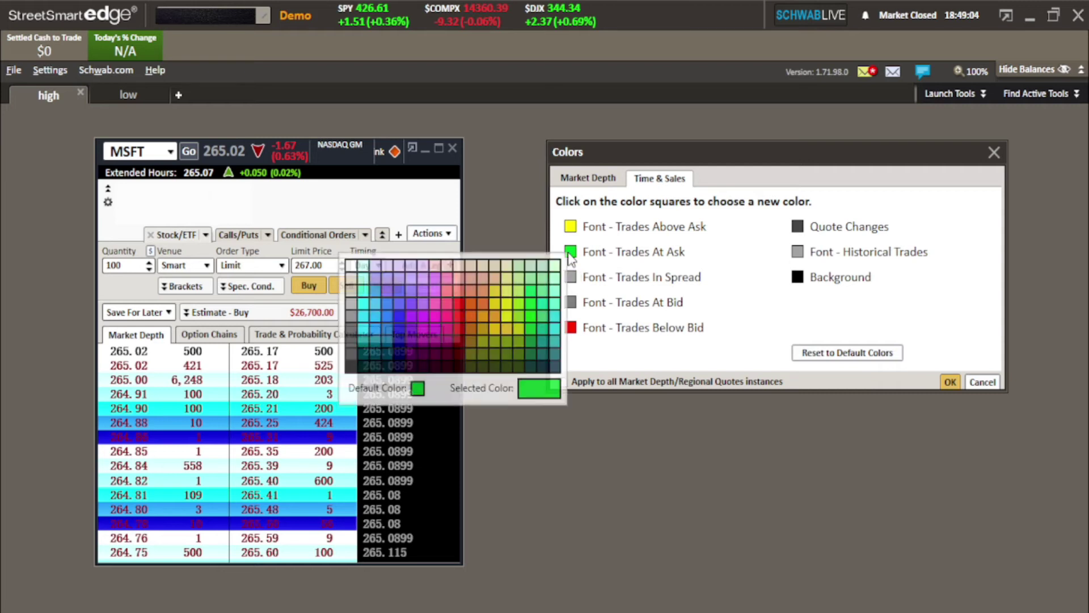
{"action": "left_click", "coordinate": [352, 291]}
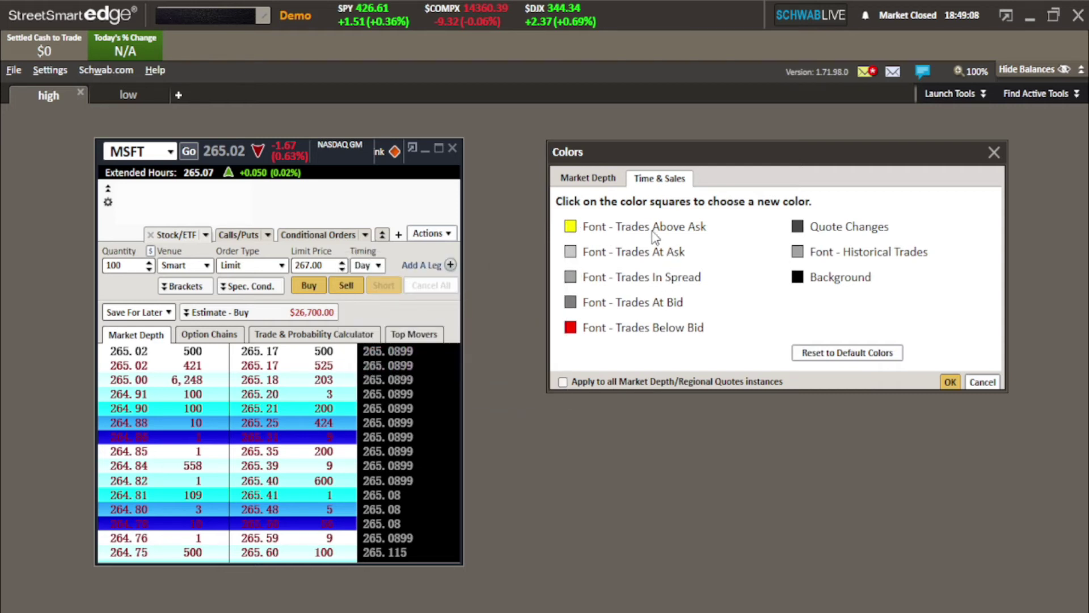
{"action": "left_click", "coordinate": [571, 228]}
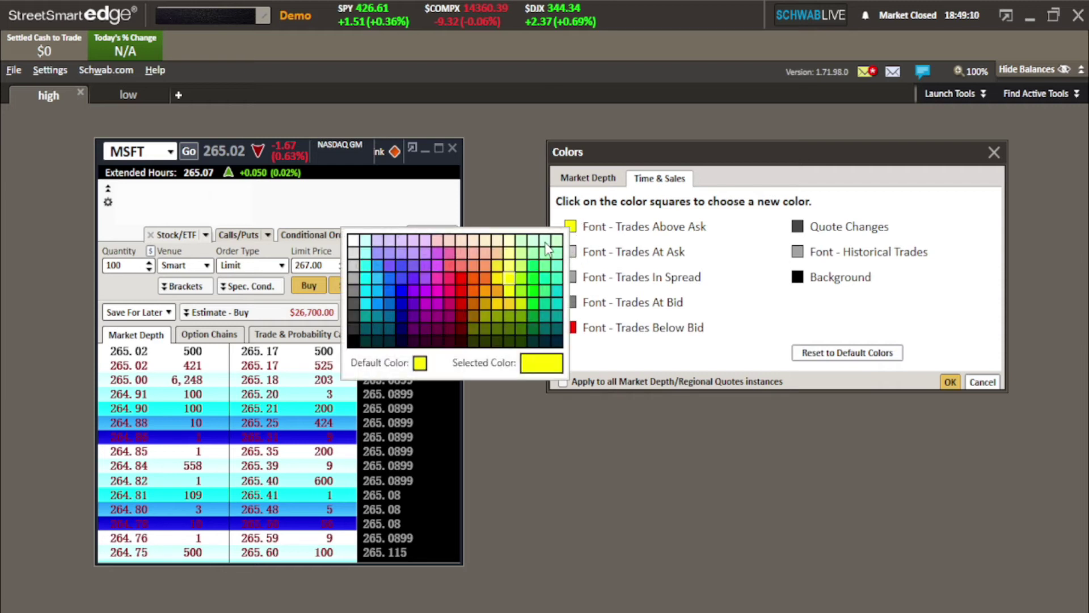
{"action": "left_click", "coordinate": [536, 291]}
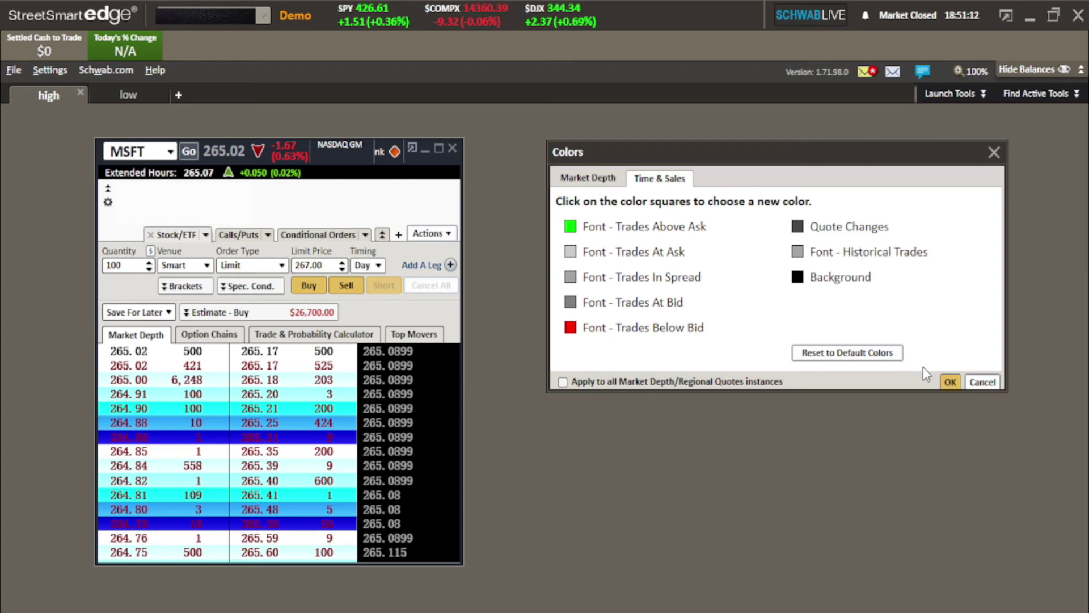
{"action": "left_click", "coordinate": [950, 382]}
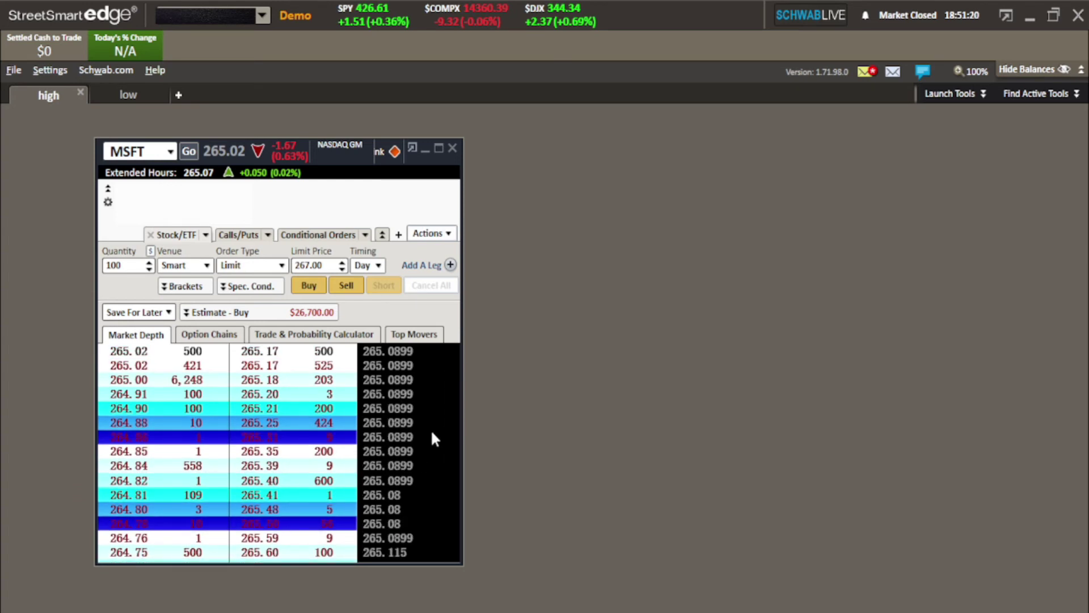
{"action": "right_click", "coordinate": [372, 442]}
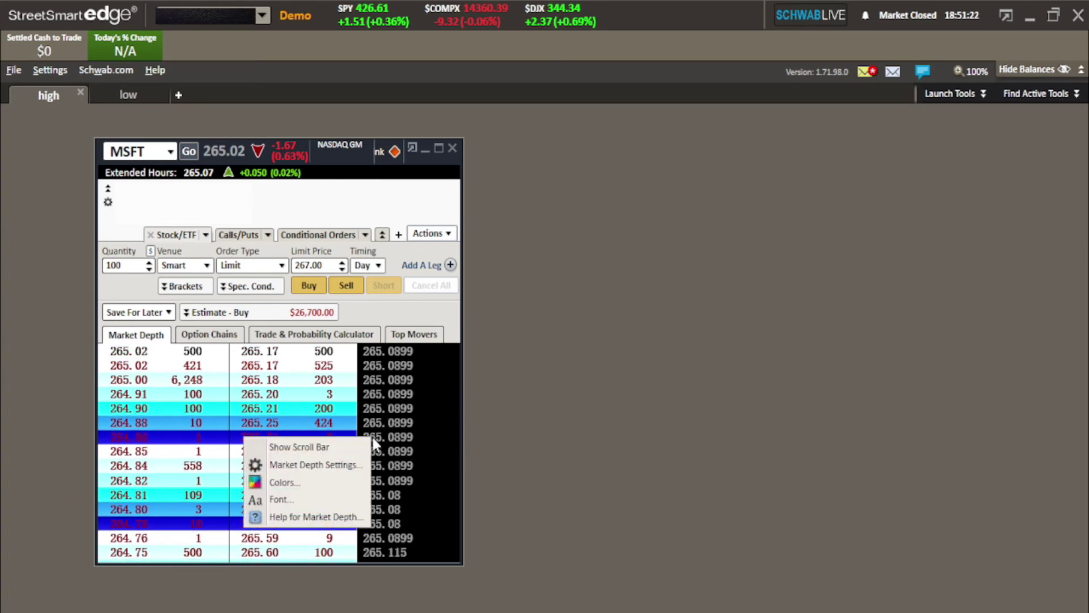
{"action": "left_click", "coordinate": [325, 470]}
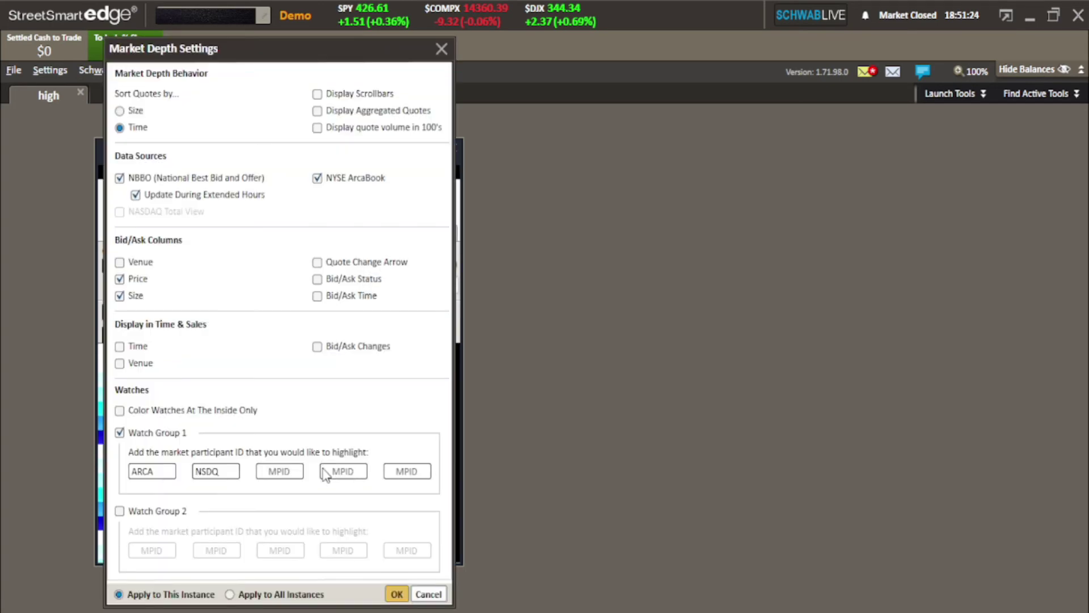
{"action": "left_click", "coordinate": [441, 45]}
Step: Set the Market Depth colors of Tier 6, Tier 5 and Tier 4 to white
{"action": "right_click", "coordinate": [413, 431]}
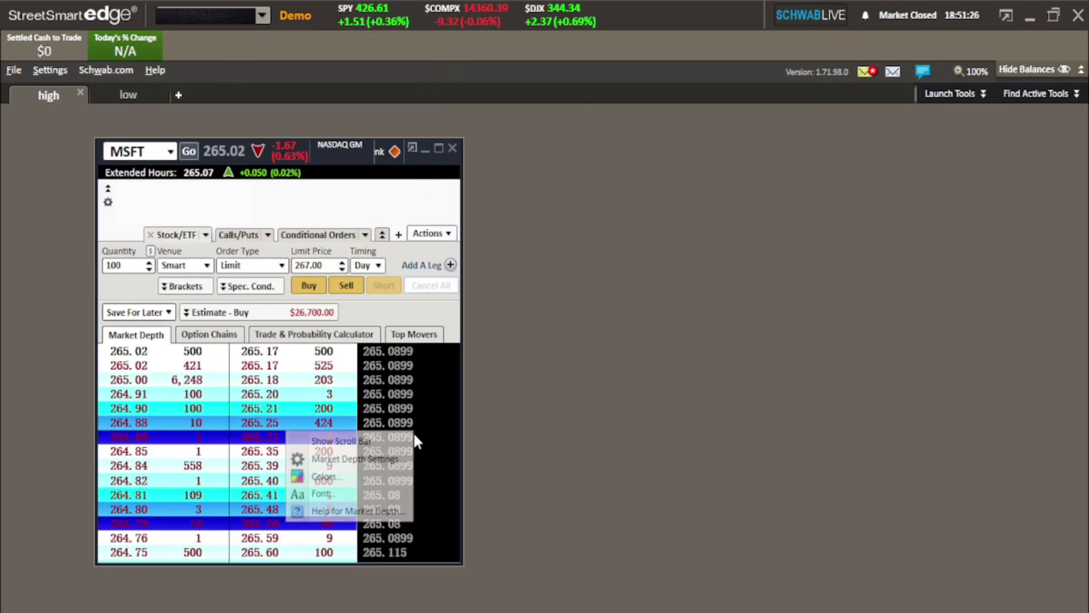
{"action": "left_click", "coordinate": [376, 476]}
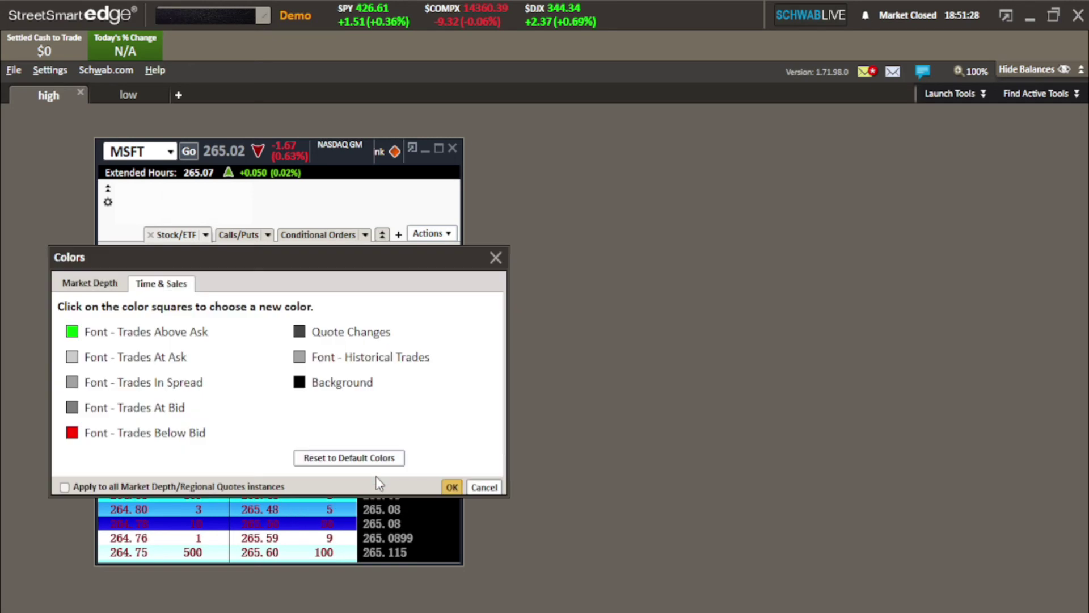
{"action": "left_click_drag", "start_coordinate": [421, 253], "coordinate": [856, 164]}
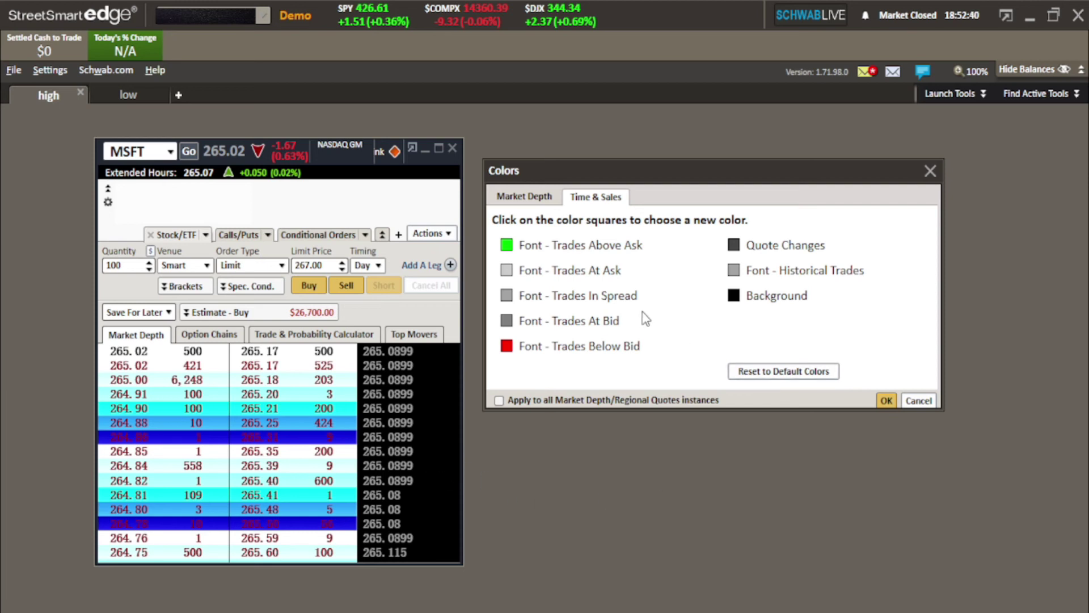
{"action": "left_click", "coordinate": [549, 200]}
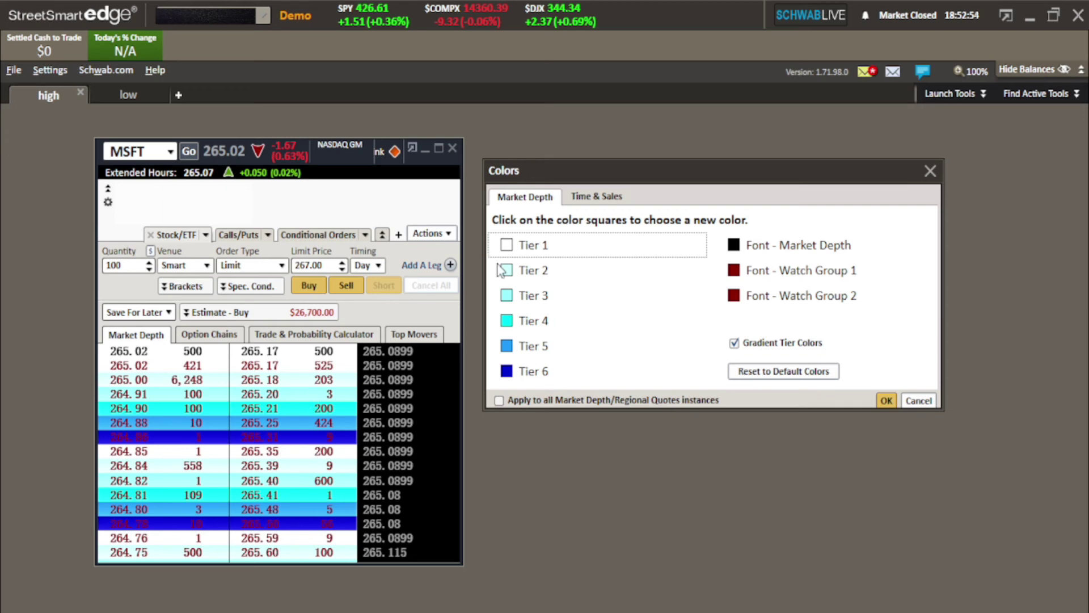
{"action": "left_click", "coordinate": [507, 372]}
{"action": "left_click", "coordinate": [507, 372]}
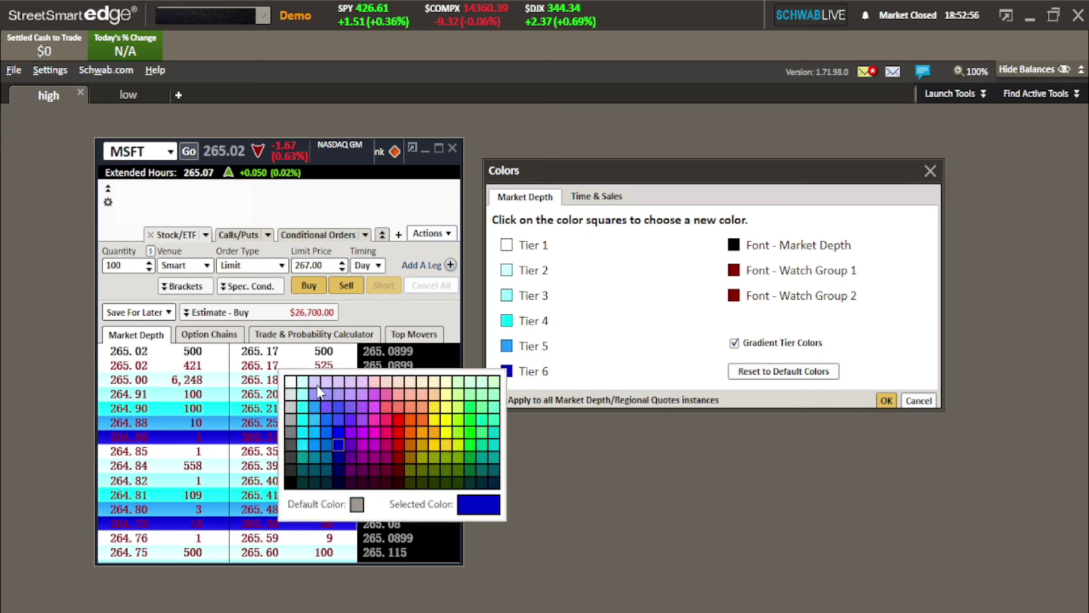
{"action": "left_click", "coordinate": [297, 386]}
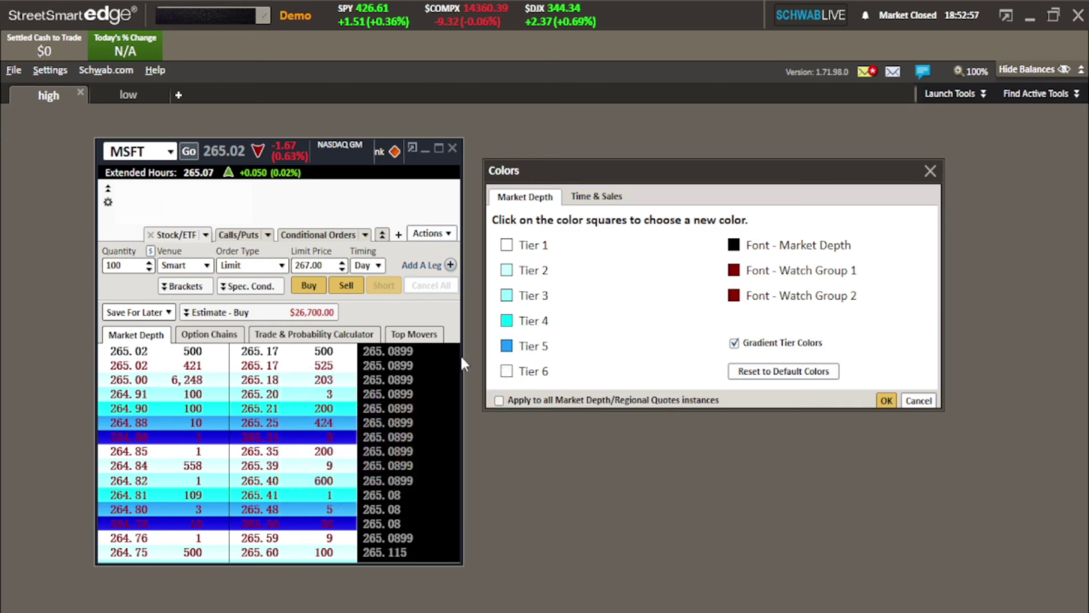
{"action": "left_click", "coordinate": [508, 346]}
{"action": "left_click", "coordinate": [293, 358]}
{"action": "left_click", "coordinate": [507, 321]}
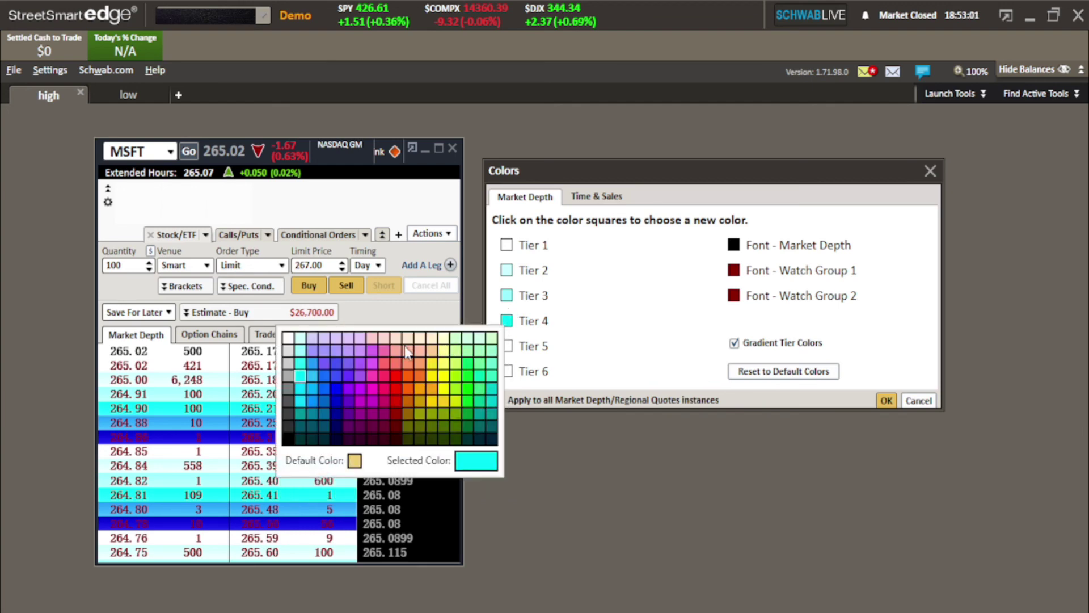
{"action": "left_click", "coordinate": [288, 338]}
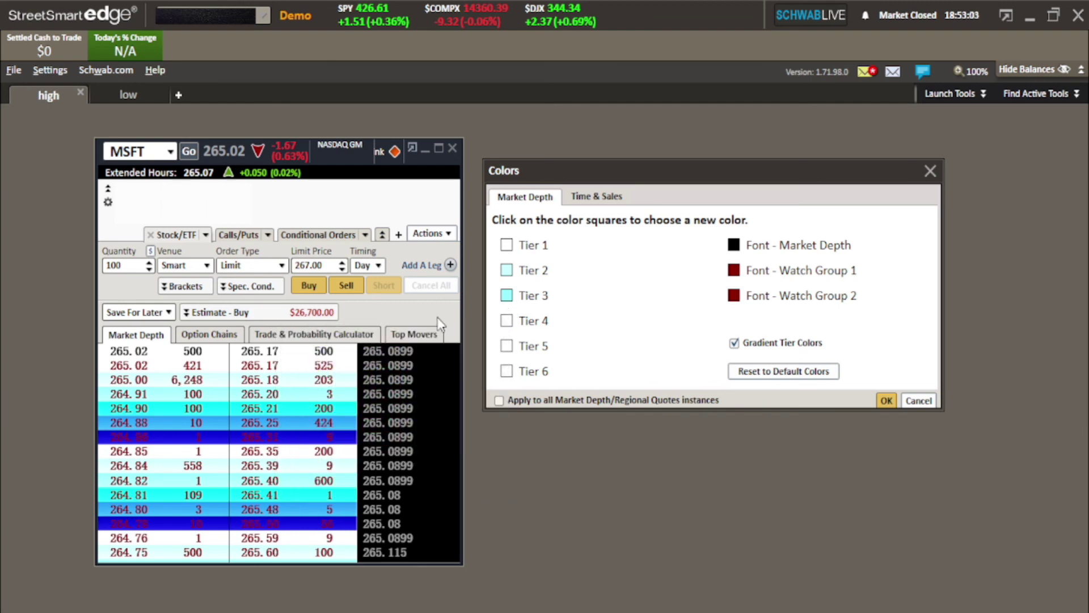
Step: Make Tier 3 and Tier 2 white in the Market Depth colors and apply the changes
{"action": "left_click", "coordinate": [508, 296]}
{"action": "left_click", "coordinate": [297, 311]}
{"action": "left_click", "coordinate": [506, 270]}
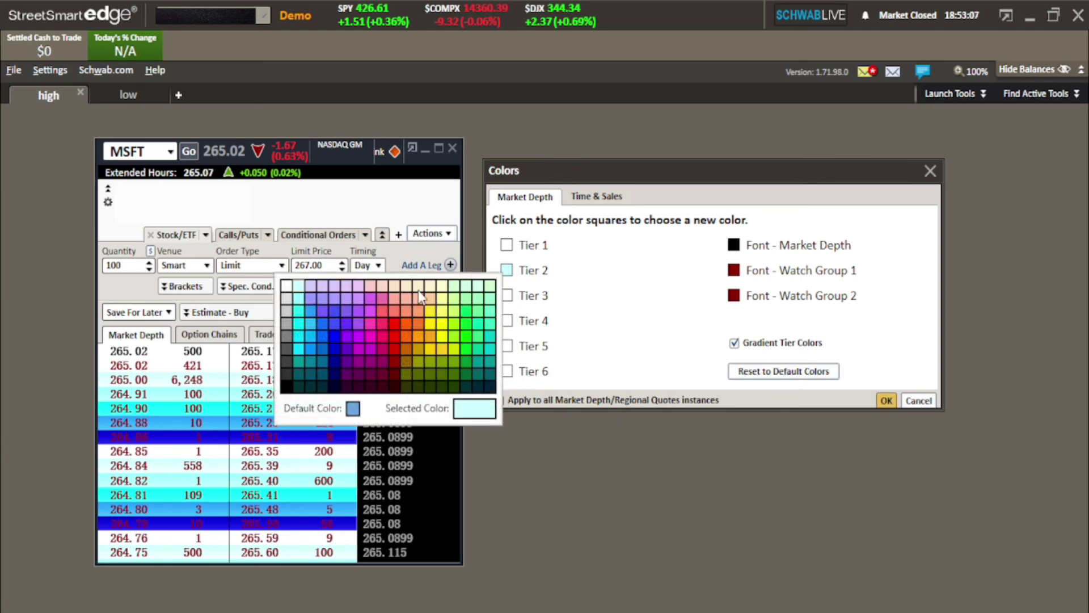
{"action": "left_click", "coordinate": [289, 288]}
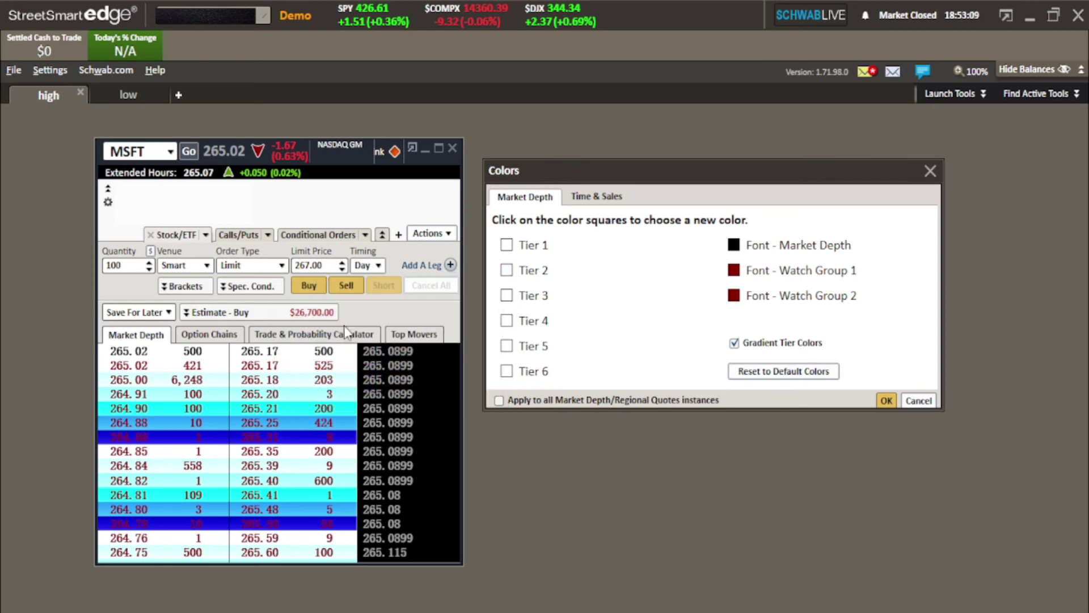
{"action": "left_click", "coordinate": [887, 400]}
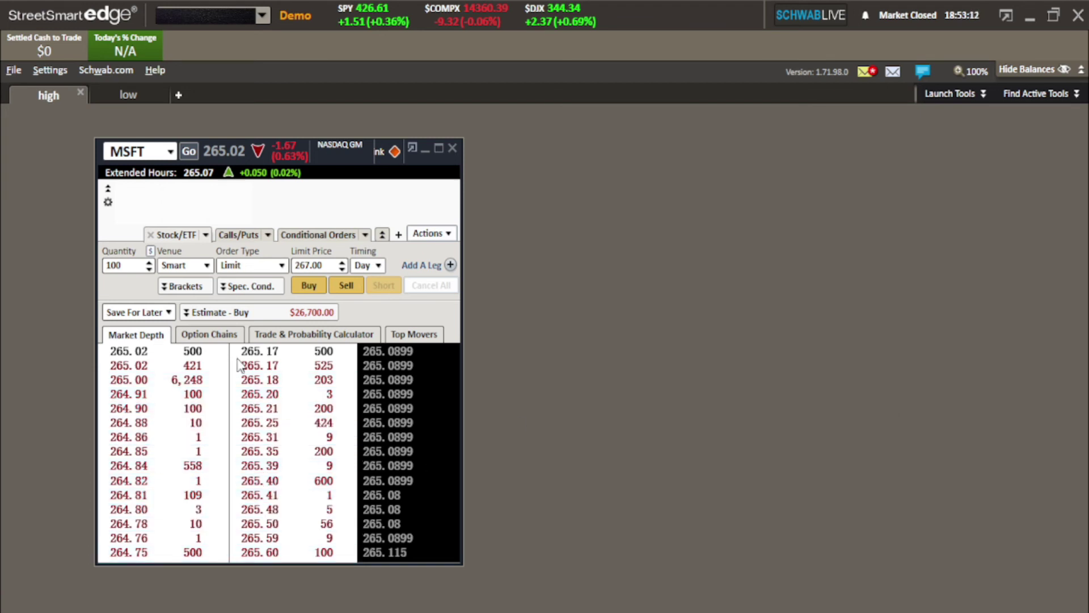
Step: Set the Market Depth color of Tier 1 to bright cyan and apply the change
{"action": "right_click", "coordinate": [330, 369]}
{"action": "left_click", "coordinate": [274, 417]}
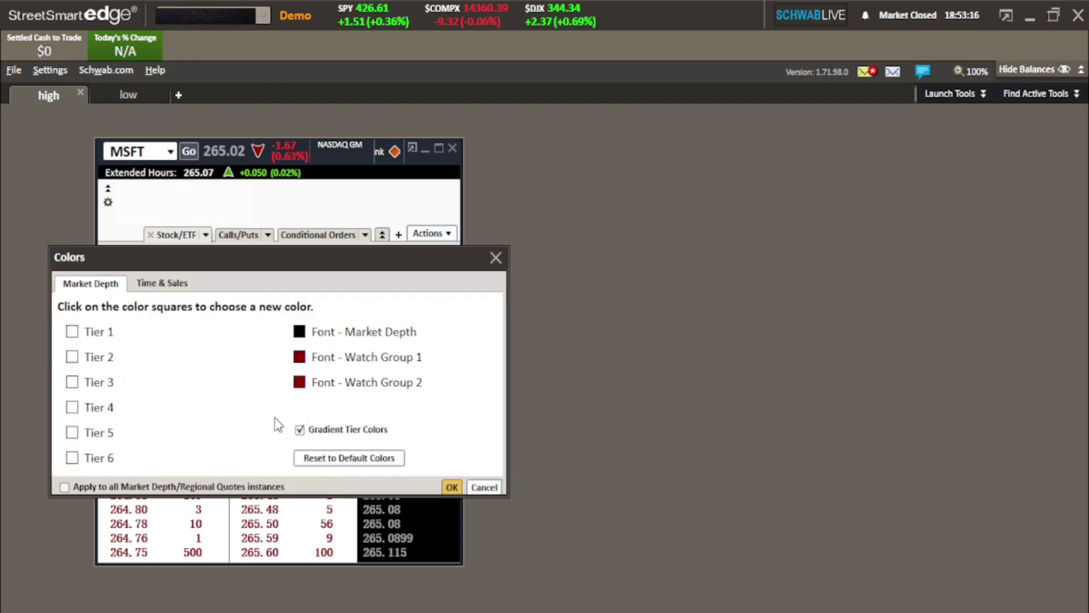
{"action": "left_click_drag", "start_coordinate": [313, 274], "coordinate": [766, 206]}
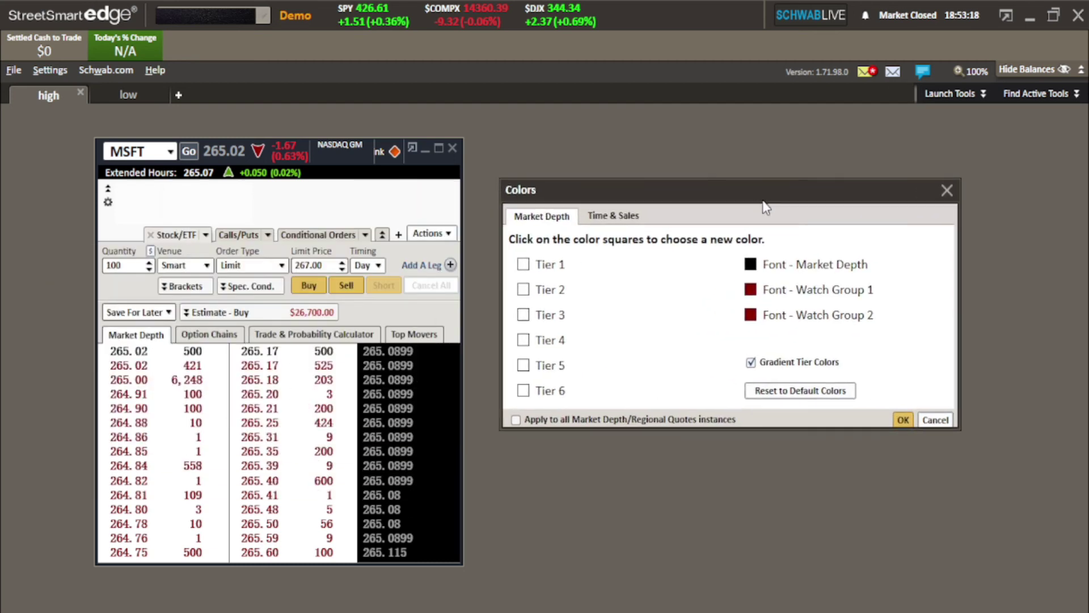
{"action": "left_click", "coordinate": [523, 265]}
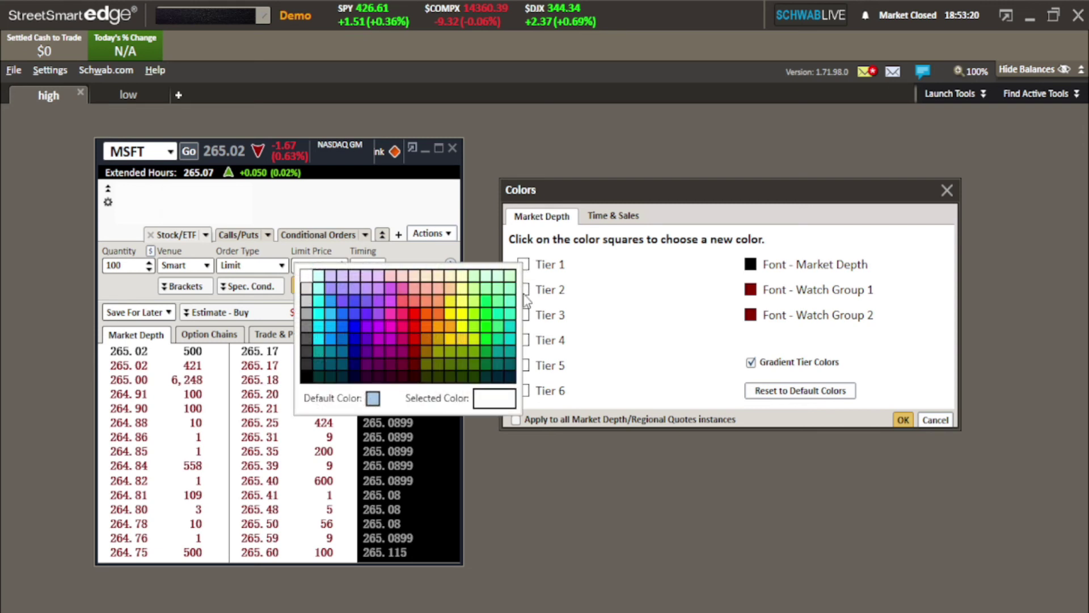
{"action": "left_click", "coordinate": [320, 329]}
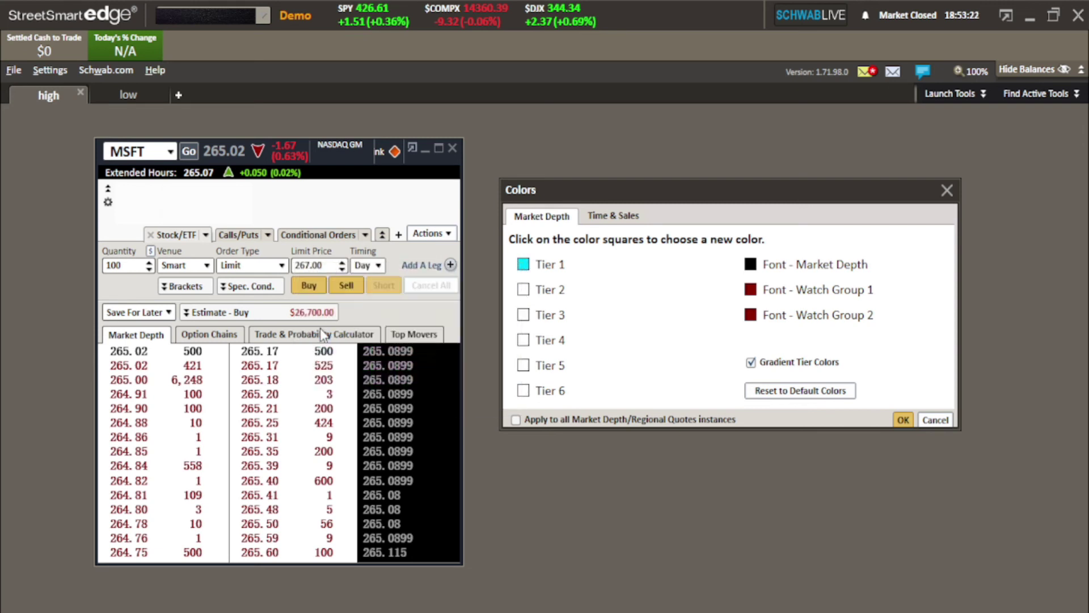
{"action": "left_click", "coordinate": [902, 420]}
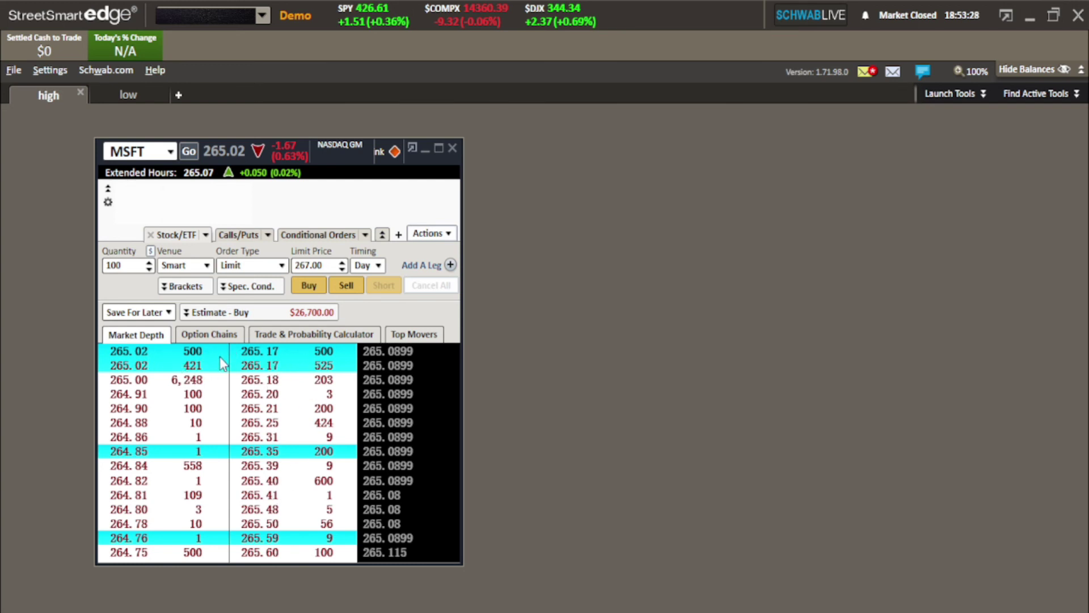
Step: Open the Market Depth font settings beside the trade tool and set the font size to 29, keeping NSimSun
{"action": "right_click", "coordinate": [304, 361]}
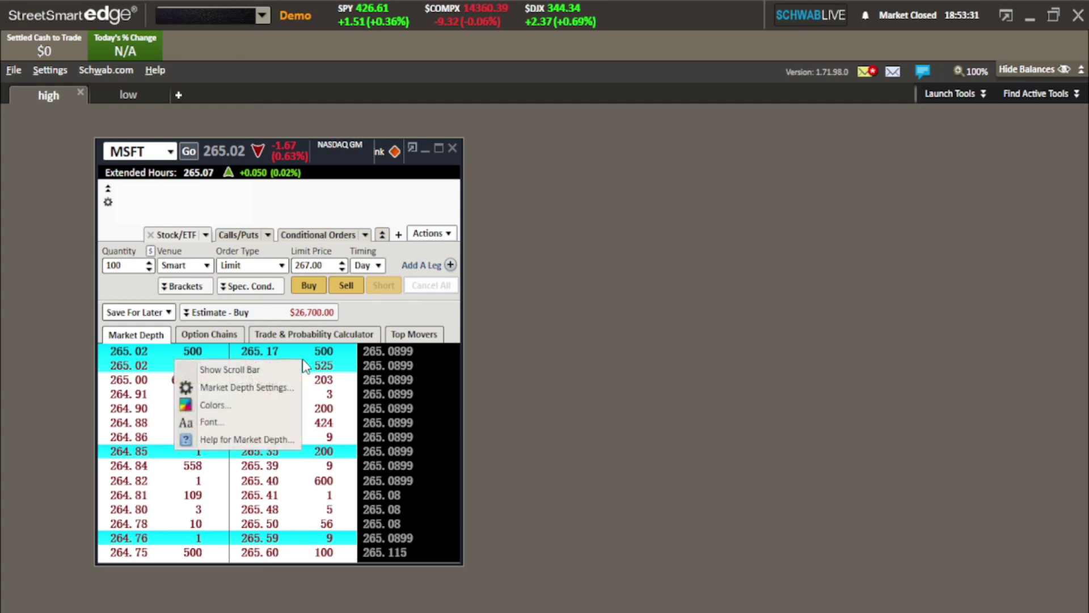
{"action": "left_click", "coordinate": [260, 421]}
{"action": "left_click_drag", "start_coordinate": [334, 331], "coordinate": [611, 235]}
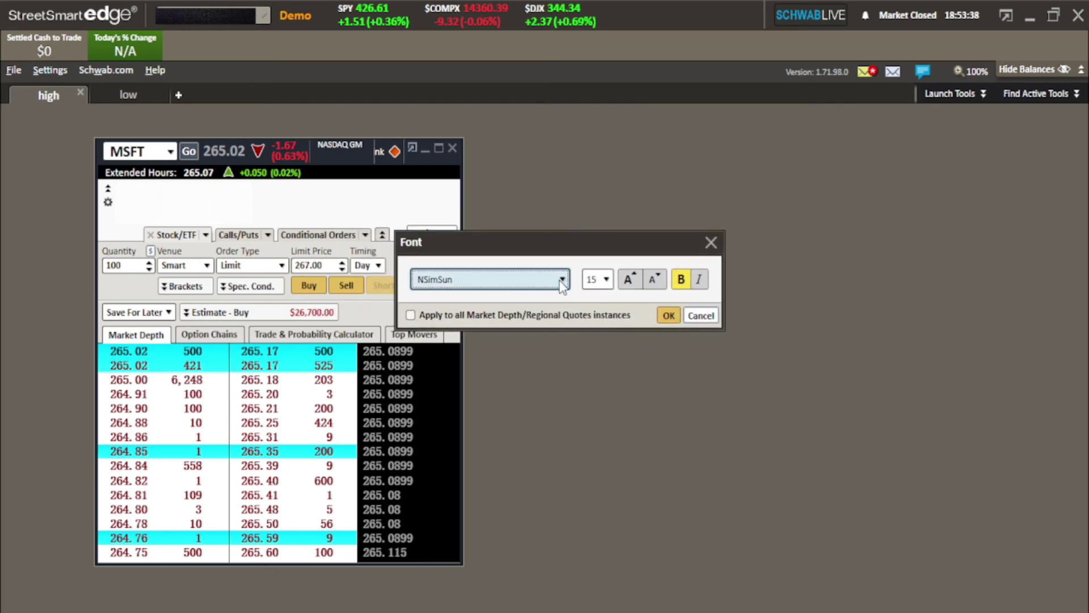
{"action": "left_click", "coordinate": [489, 284]}
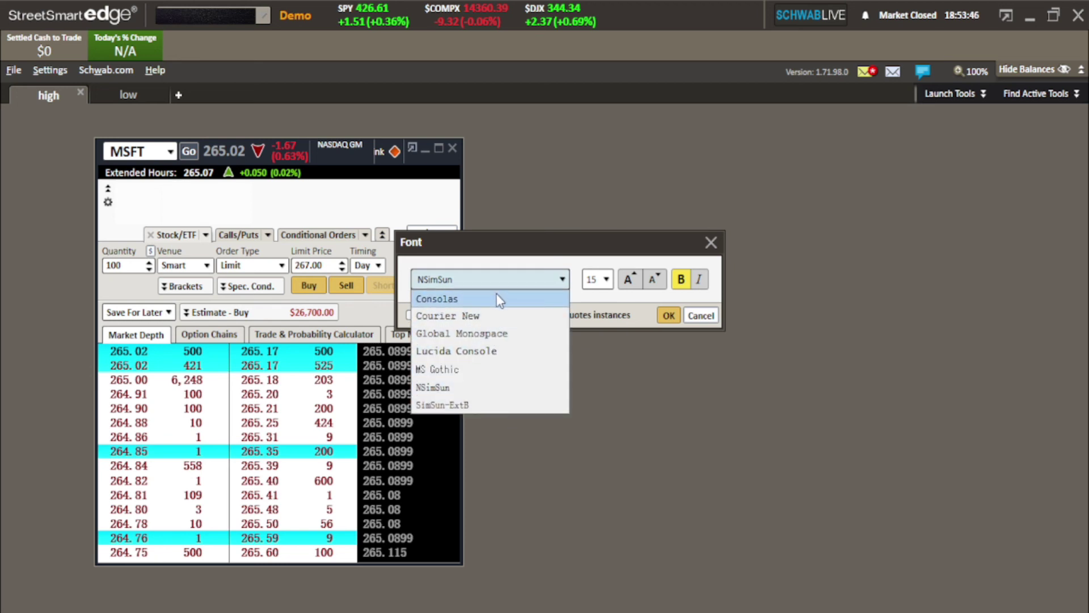
{"action": "left_click", "coordinate": [590, 279]}
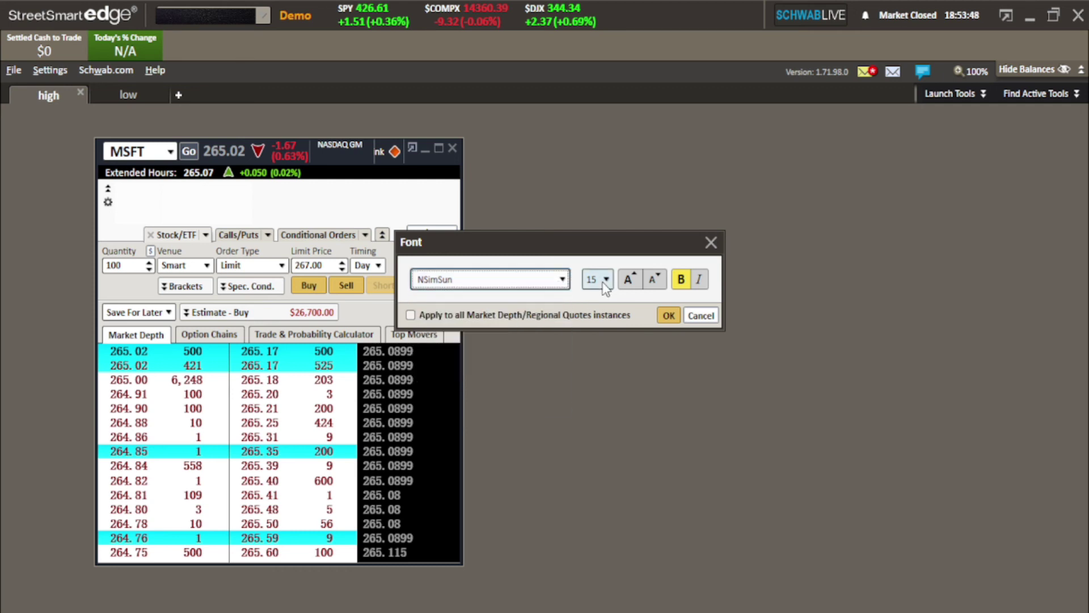
{"action": "left_click", "coordinate": [606, 280]}
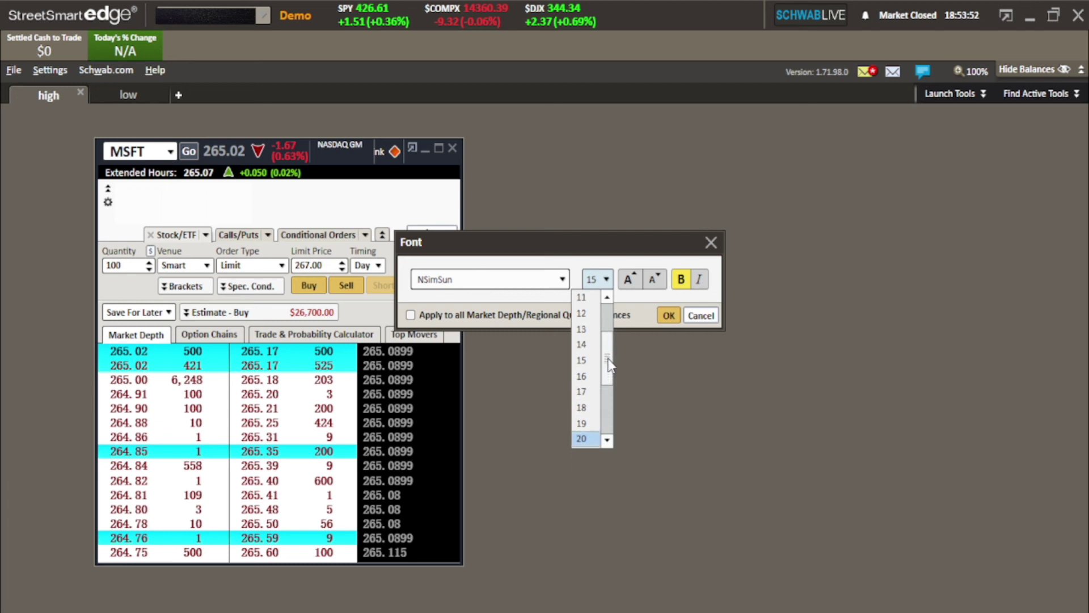
{"action": "scroll", "coordinate": [608, 389], "scroll_direction": "up", "scroll_amount": 1}
{"action": "scroll", "coordinate": [607, 390], "scroll_direction": "down", "scroll_amount": 6}
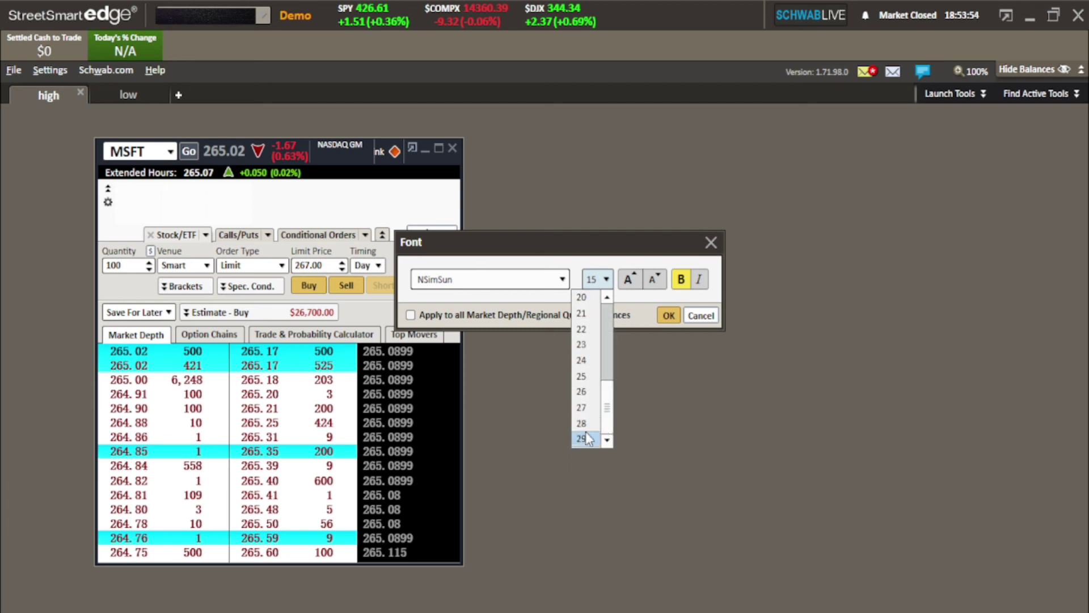
{"action": "left_click", "coordinate": [585, 432]}
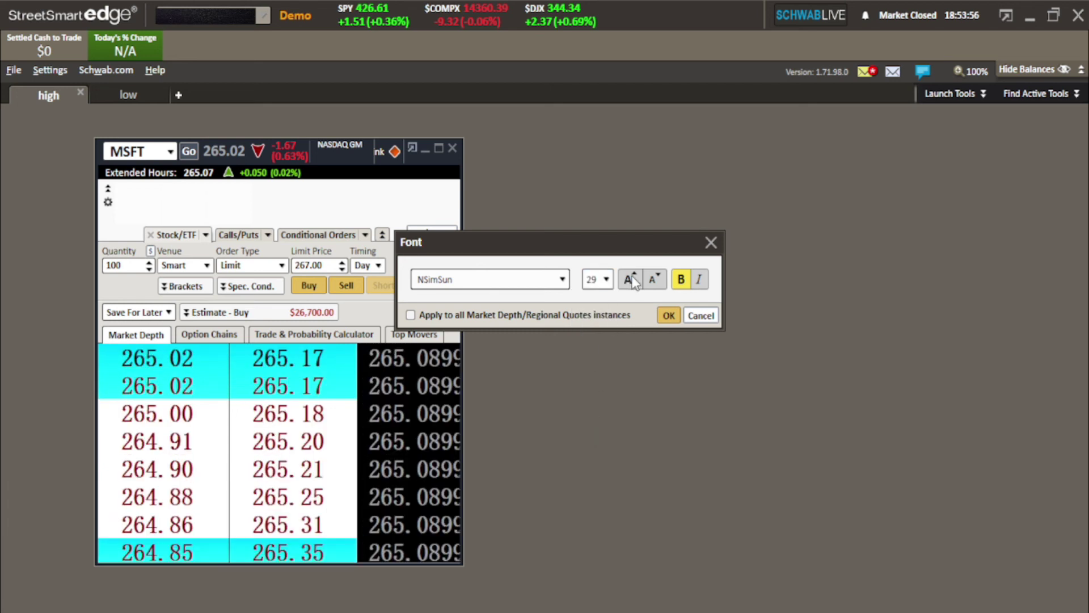